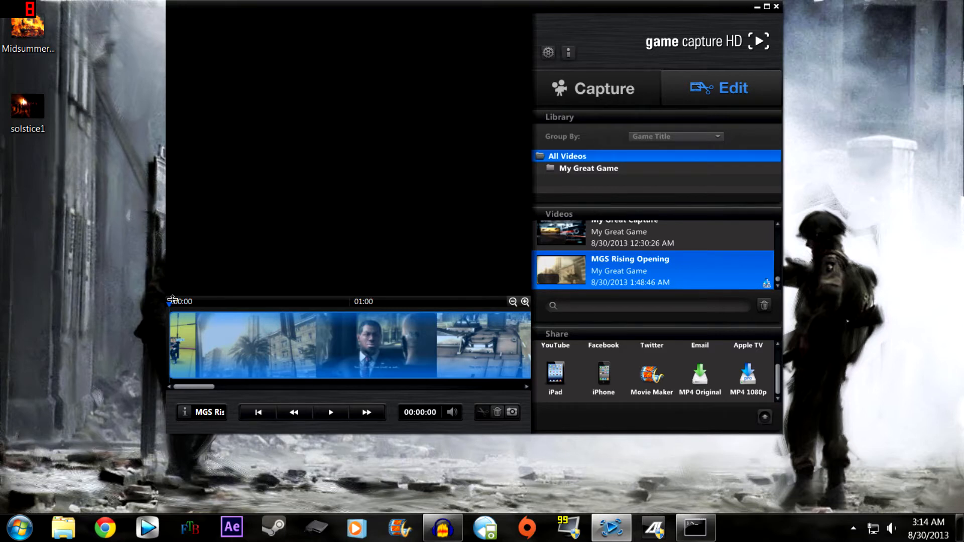
- Select the My Great Capture recording dated 8/29/2013 11:04:24 PM in the video library
{"action": "left_click", "coordinate": [640, 246]}
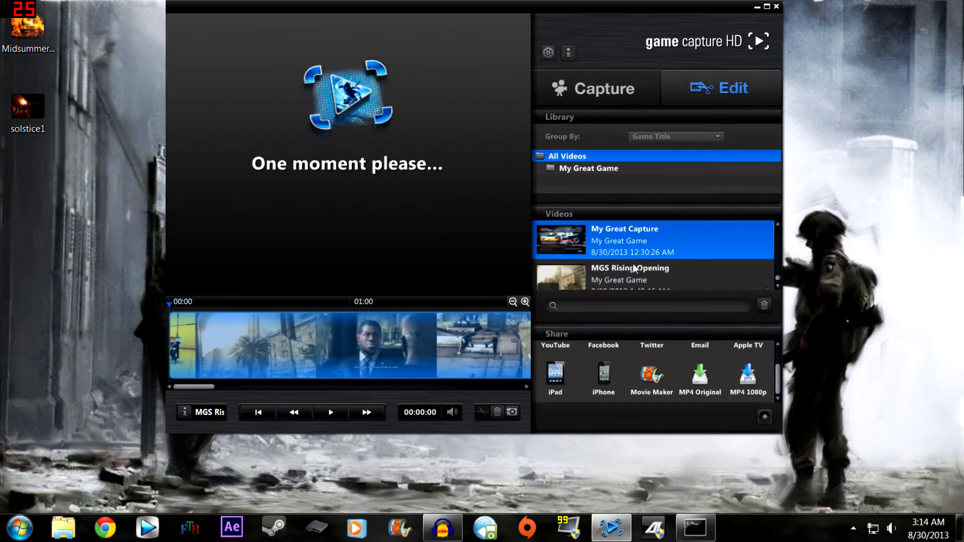
{"action": "left_click", "coordinate": [633, 271]}
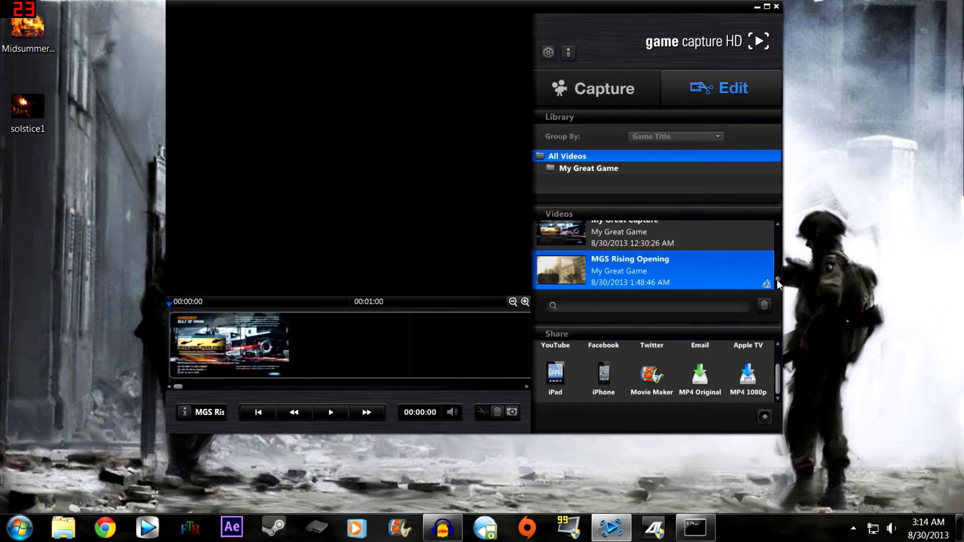
{"action": "left_click_drag", "start_coordinate": [776, 283], "coordinate": [779, 273]}
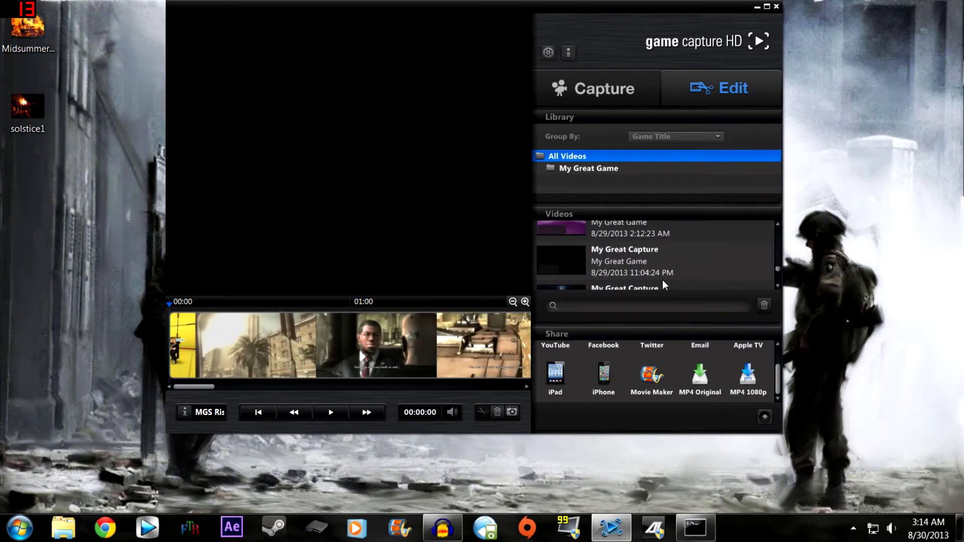
{"action": "left_click", "coordinate": [573, 267]}
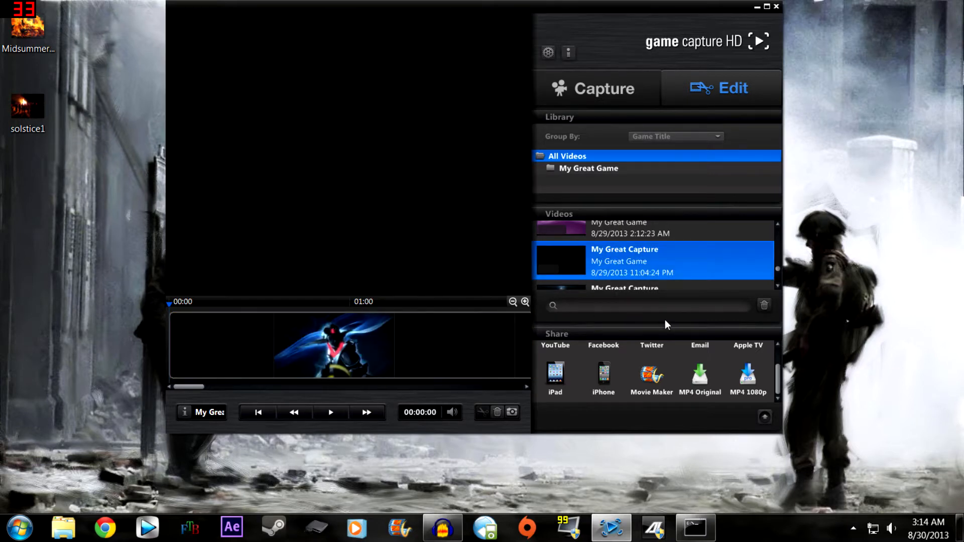
- Scrub through the selected capture's timeline to its end to preview the footage, with the editor window maximized
{"action": "left_click", "coordinate": [263, 352]}
{"action": "left_click_drag", "start_coordinate": [251, 348], "coordinate": [423, 356]}
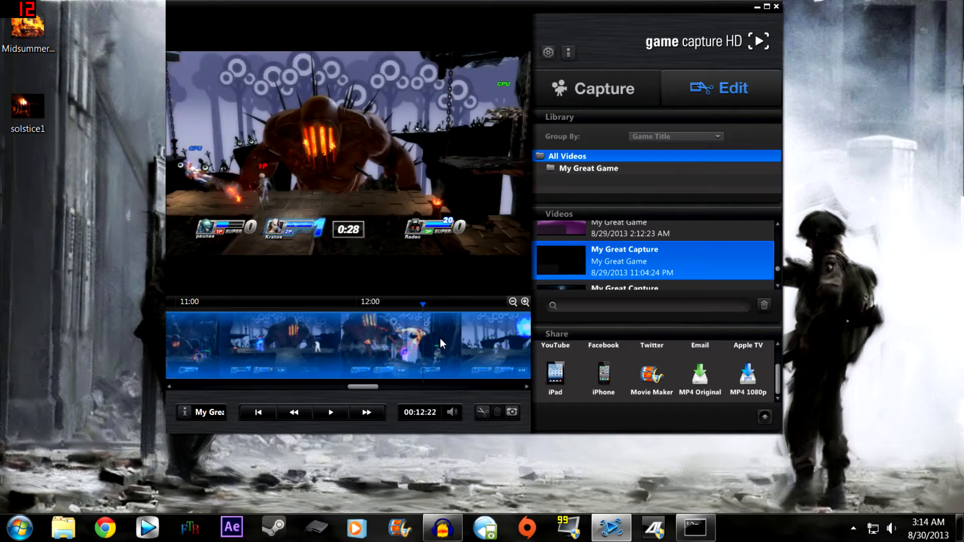
{"action": "left_click", "coordinate": [766, 7]}
{"action": "left_click_drag", "start_coordinate": [318, 417], "coordinate": [728, 446]}
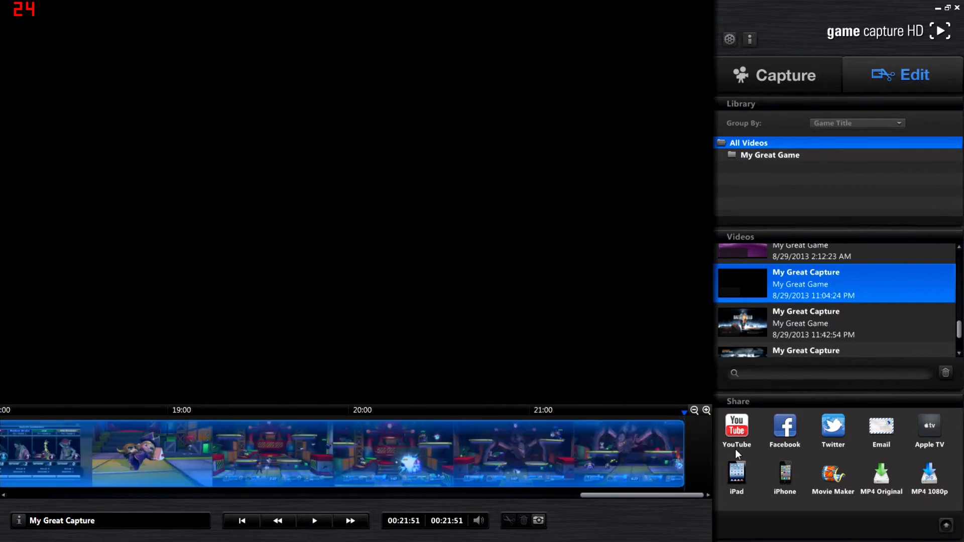
- Reselect the 8/29/2013 11:04:24 PM capture and scrub its footage to about 17:14
{"action": "left_click", "coordinate": [853, 259]}
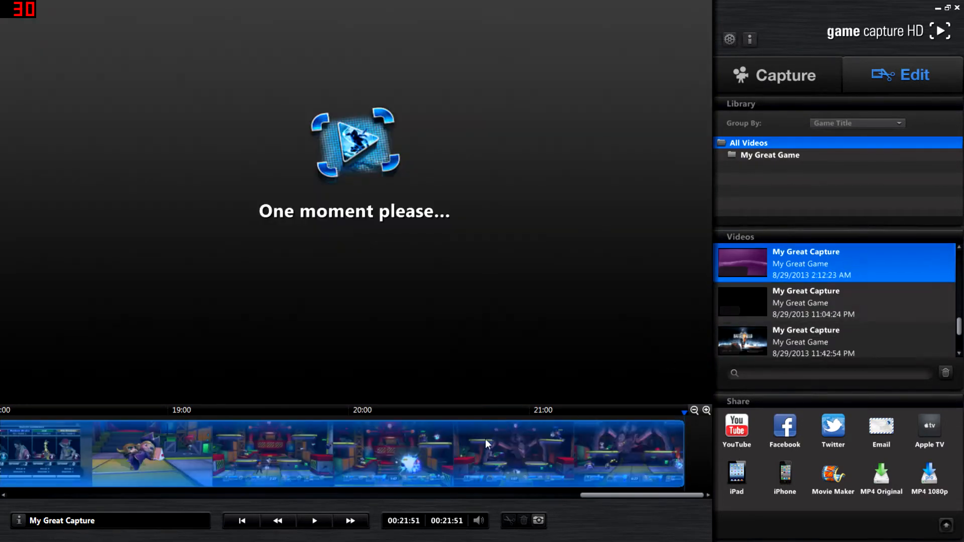
{"action": "left_click", "coordinate": [793, 309]}
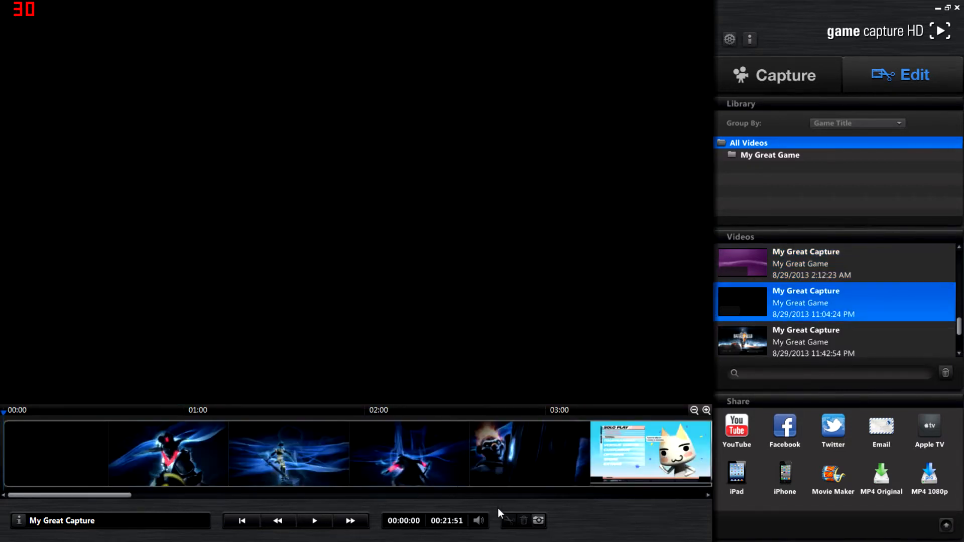
{"action": "left_click_drag", "start_coordinate": [36, 447], "coordinate": [2, 453]}
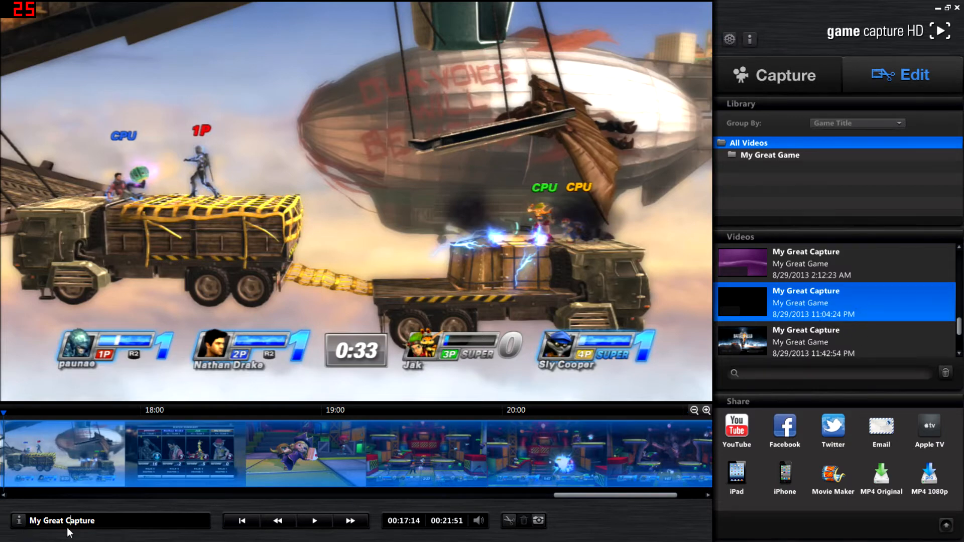
- Rename the selected capture as Playstation Allstars
{"action": "key", "text": "ctrl+a"}
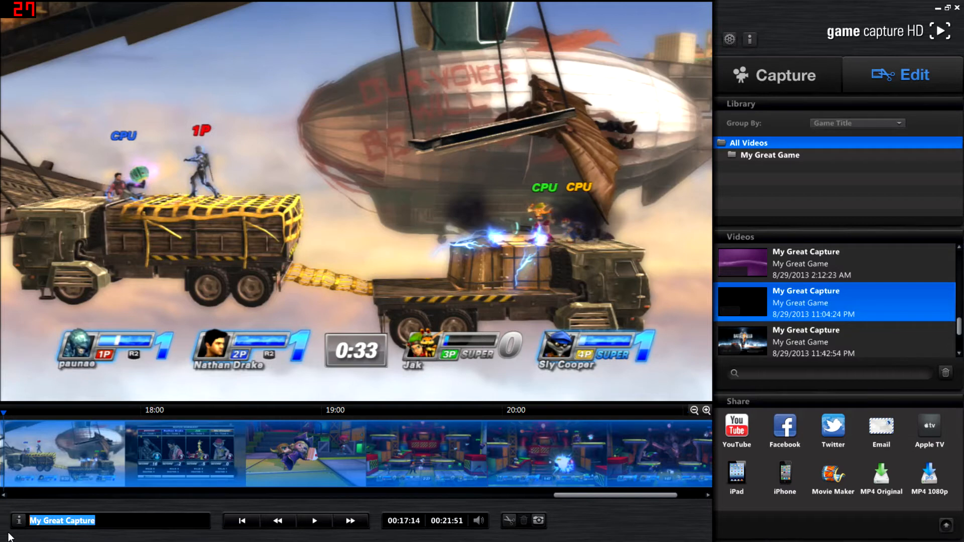
{"action": "type", "text": "Playstatri"}
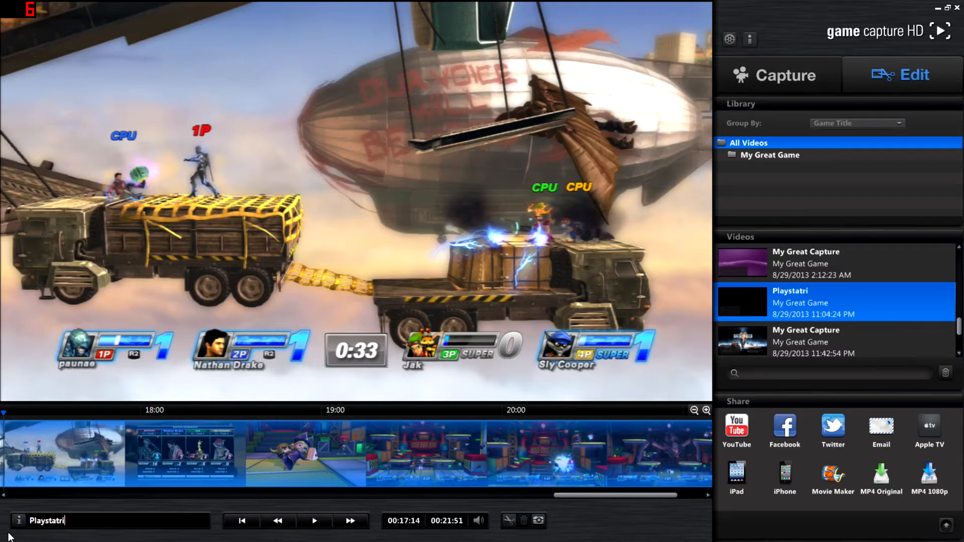
{"action": "key", "text": "BackSpace"}
{"action": "key", "text": "BackSpace"}
{"action": "type", "text": "ion Allstars"}
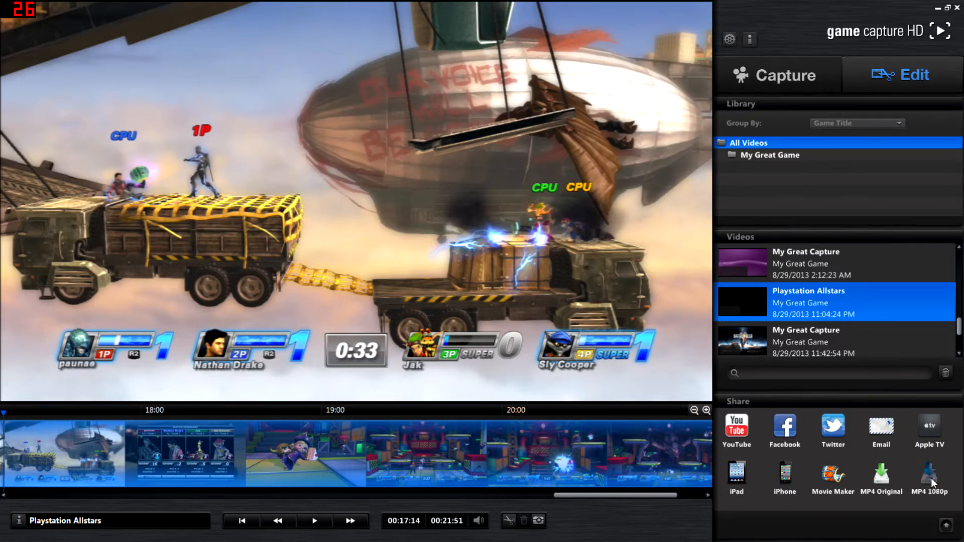
- Export the Playstation Allstars capture as MP4 1080p and close the capture program once processing ends
{"action": "left_click", "coordinate": [934, 489]}
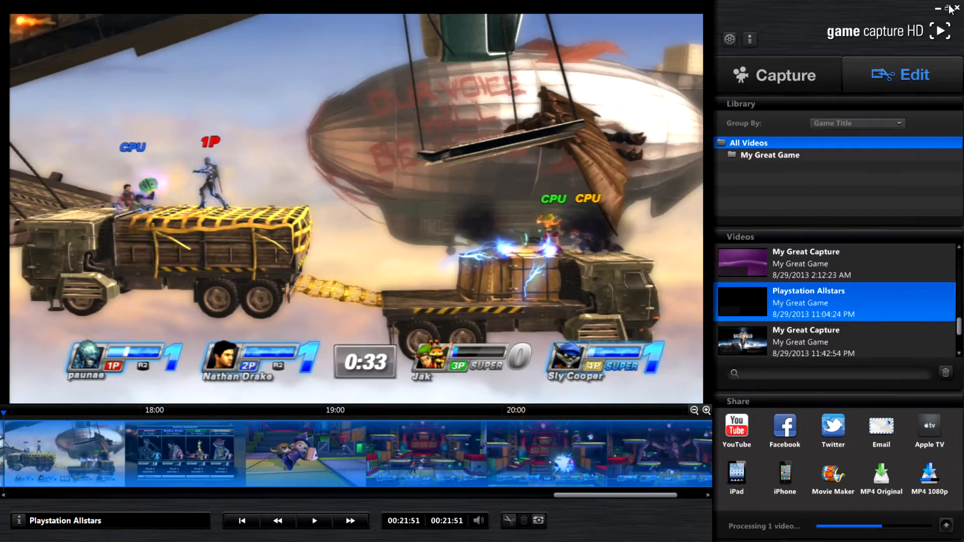
{"action": "left_click", "coordinate": [948, 8]}
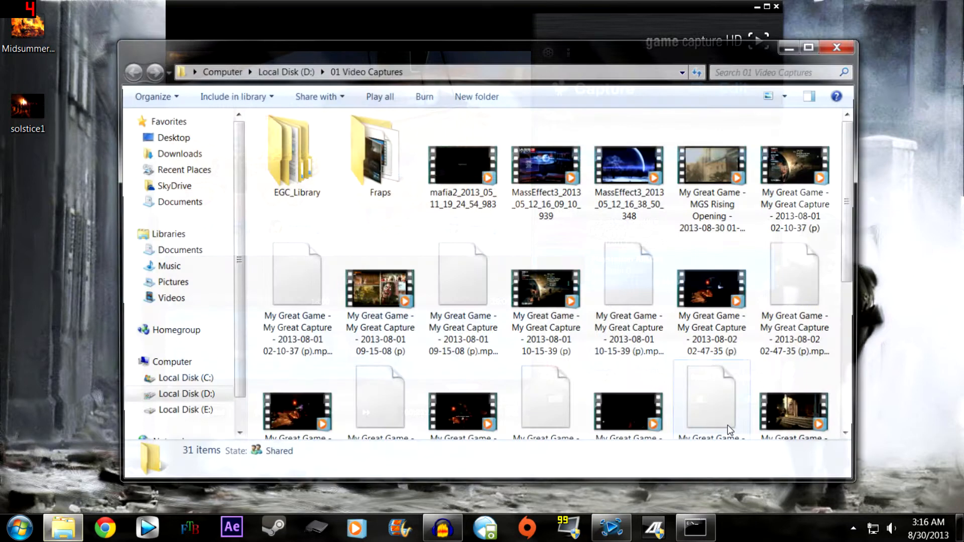
{"action": "left_click", "coordinate": [697, 4]}
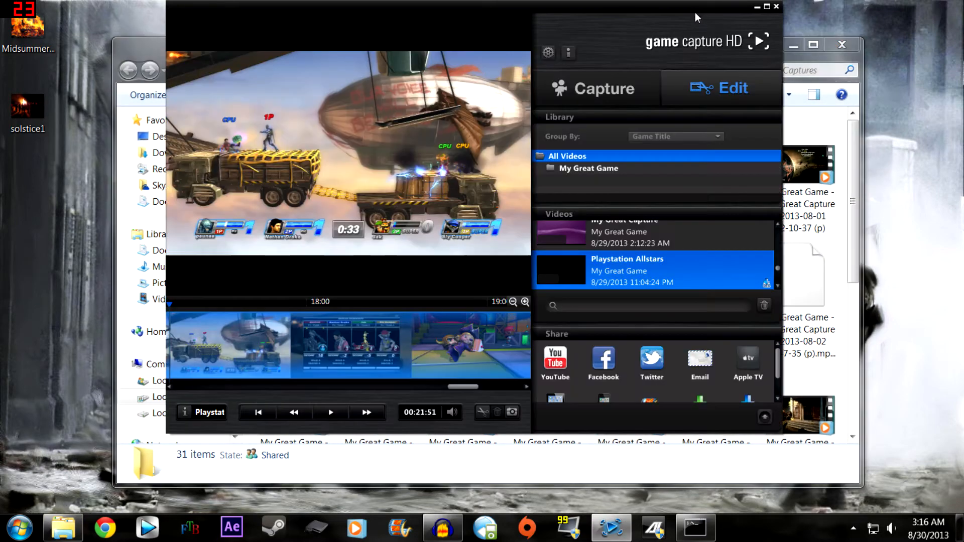
{"action": "left_click", "coordinate": [776, 7]}
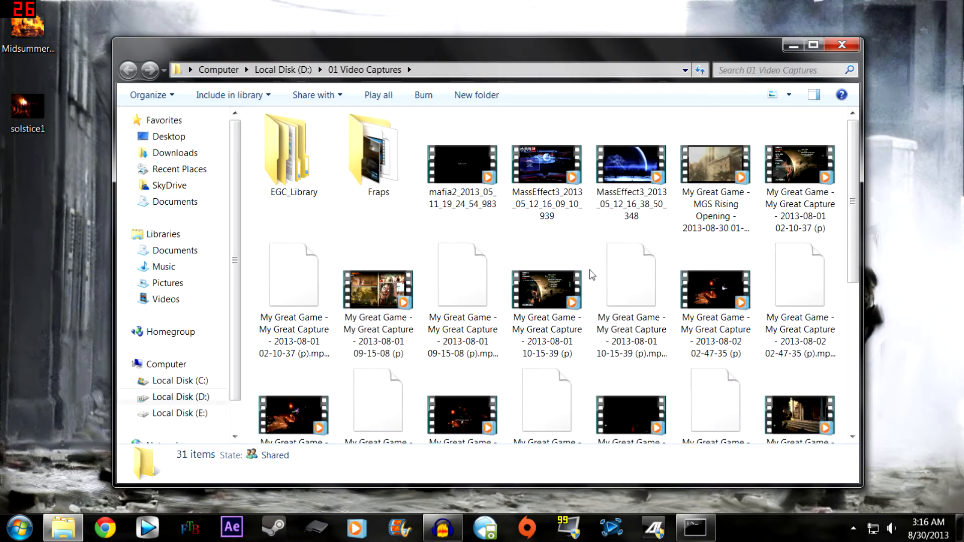
{"action": "left_click", "coordinate": [562, 278]}
{"action": "scroll", "coordinate": [586, 296], "scroll_direction": "down", "scroll_amount": 5}
{"action": "scroll", "coordinate": [602, 390], "scroll_direction": "up", "scroll_amount": 5}
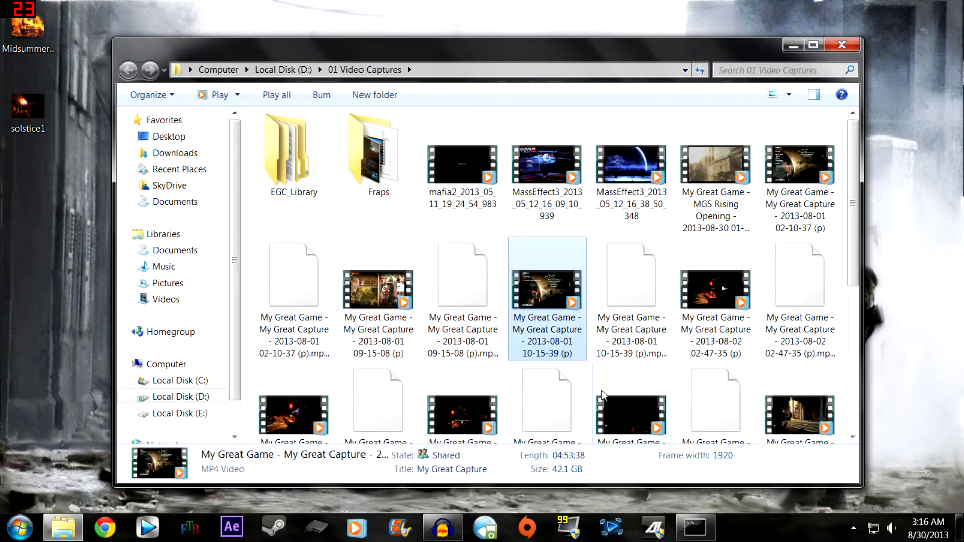
{"action": "scroll", "coordinate": [730, 310], "scroll_direction": "down", "scroll_amount": 5}
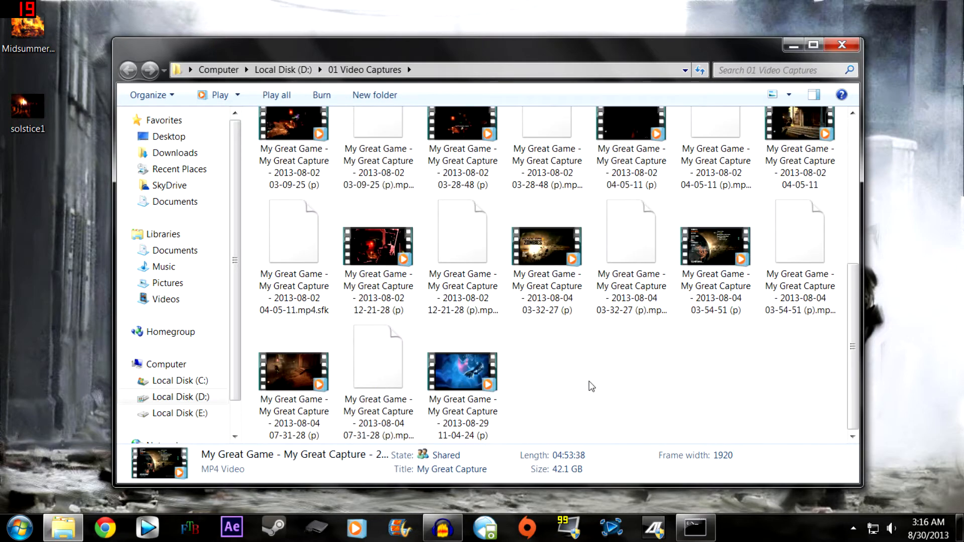
{"action": "left_click", "coordinate": [497, 394]}
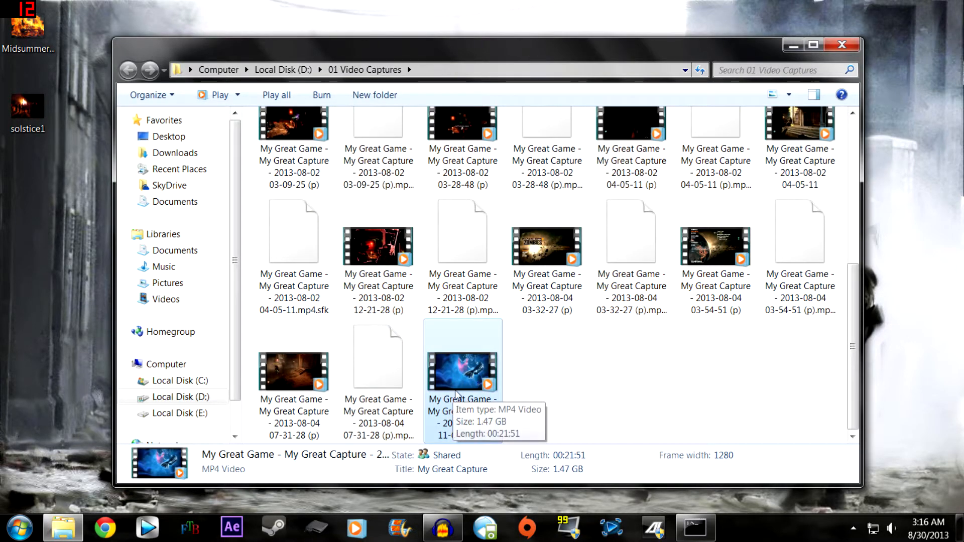
{"action": "mouse_move", "coordinate": [471, 383]}
{"action": "left_mouse_down"}
{"action": "mouse_move", "coordinate": [240, 352]}
{"action": "mouse_move", "coordinate": [20, 303]}
{"action": "mouse_move", "coordinate": [100, 306]}
{"action": "mouse_move", "coordinate": [484, 384]}
{"action": "left_mouse_up"}
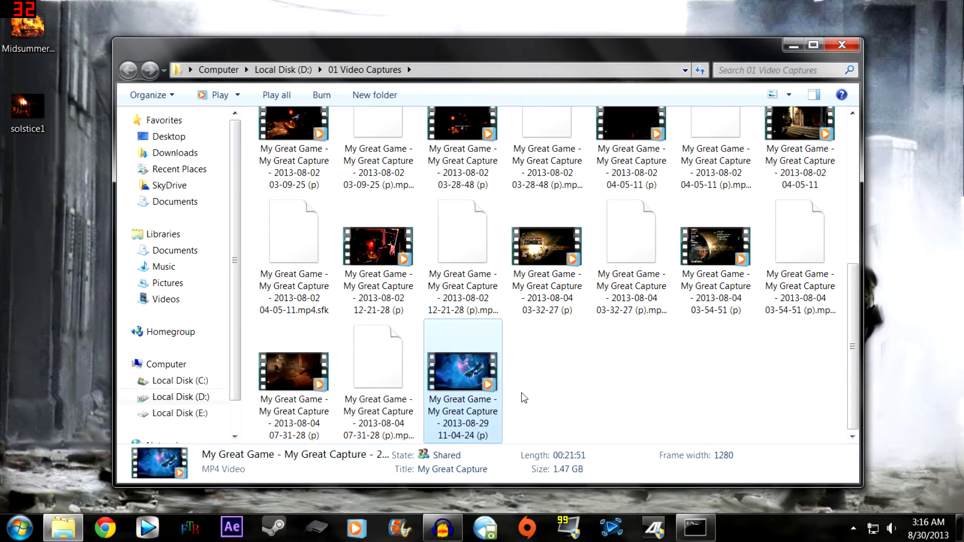
- Move the exported video from the 01 Video Captures folder to the desktop and close the folder window
{"action": "right_click", "coordinate": [466, 375]}
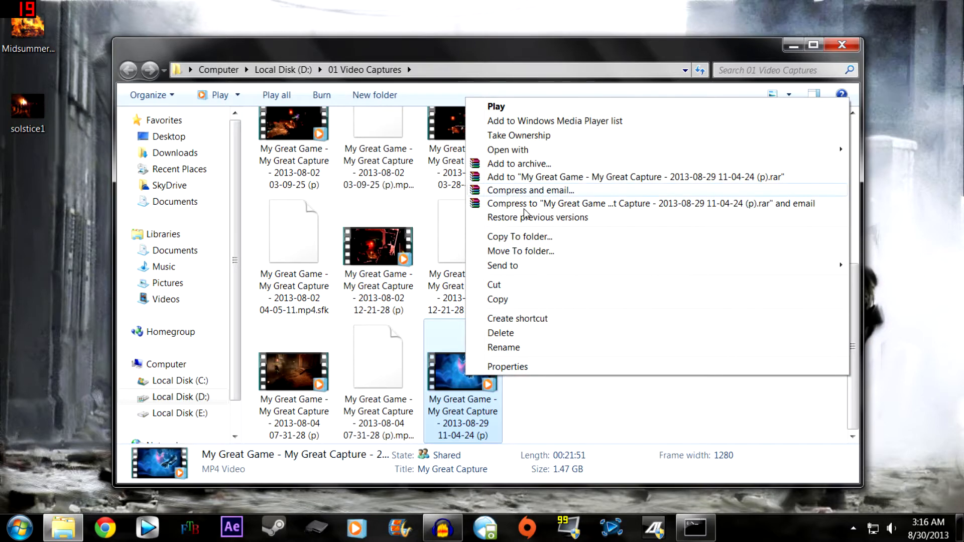
{"action": "left_click", "coordinate": [545, 284]}
{"action": "right_click", "coordinate": [33, 264]}
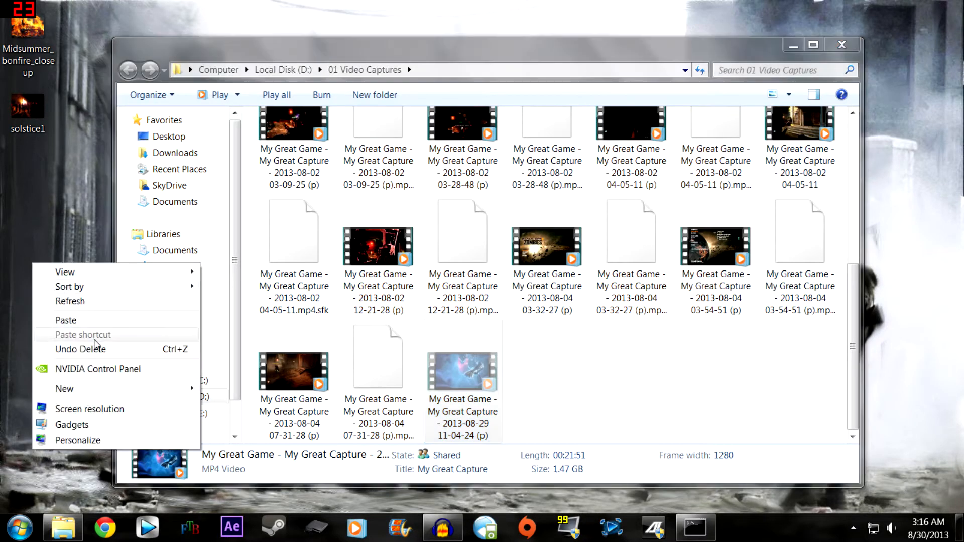
{"action": "left_click", "coordinate": [66, 320]}
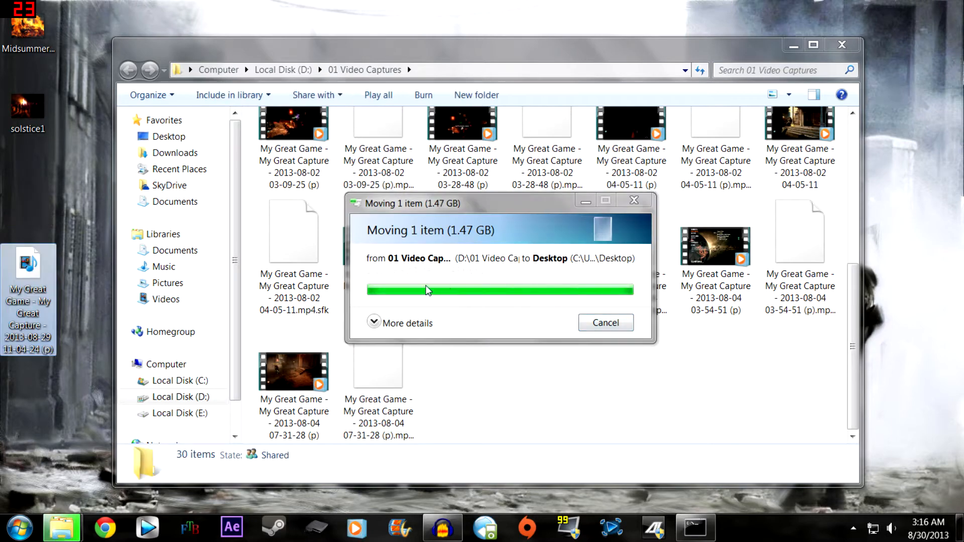
{"action": "left_click", "coordinate": [841, 45]}
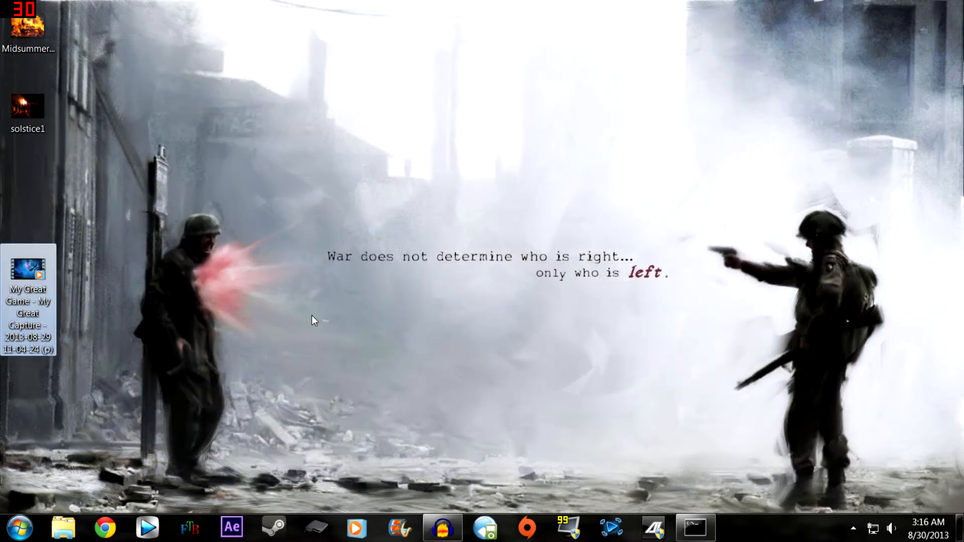
- Rename the moved video file on the desktop as Playstation Allstars
{"action": "right_click", "coordinate": [28, 301]}
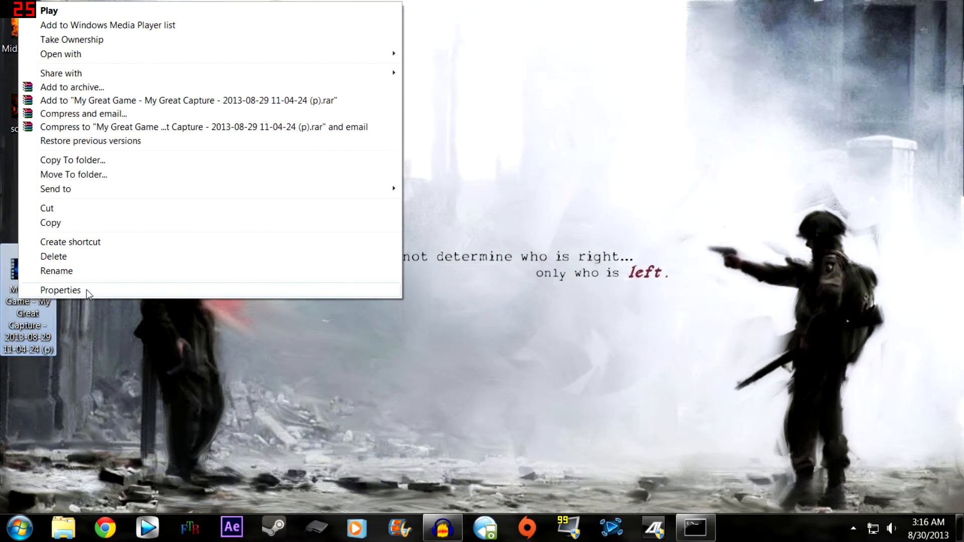
{"action": "left_click", "coordinate": [86, 274]}
{"action": "type", "text": "Play"}
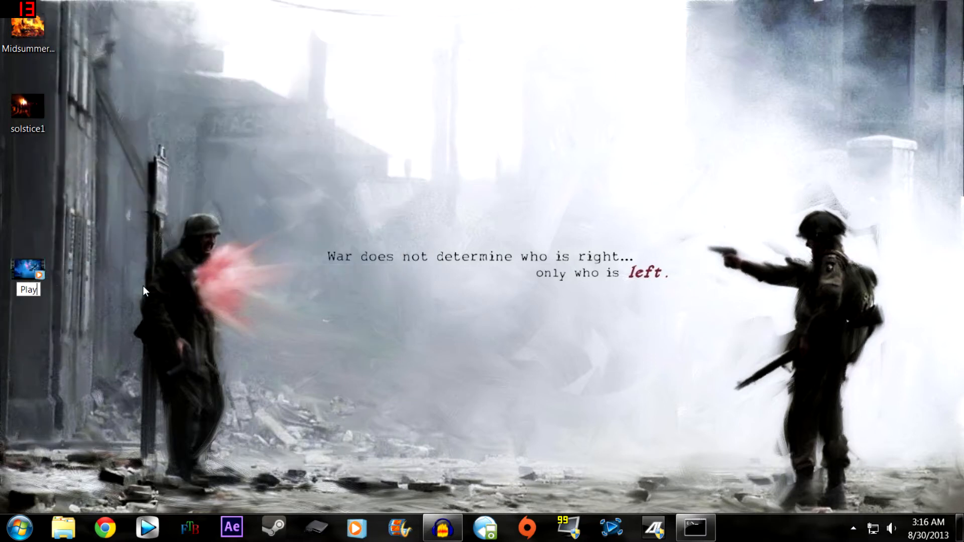
{"action": "type", "text": "station Alls"}
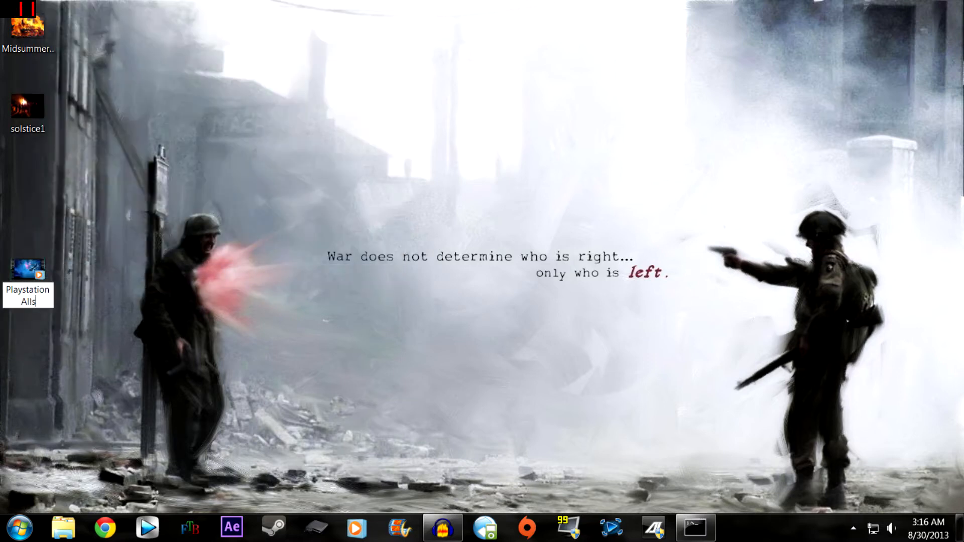
{"action": "type", "text": "tars"}
{"action": "key", "text": "Return"}
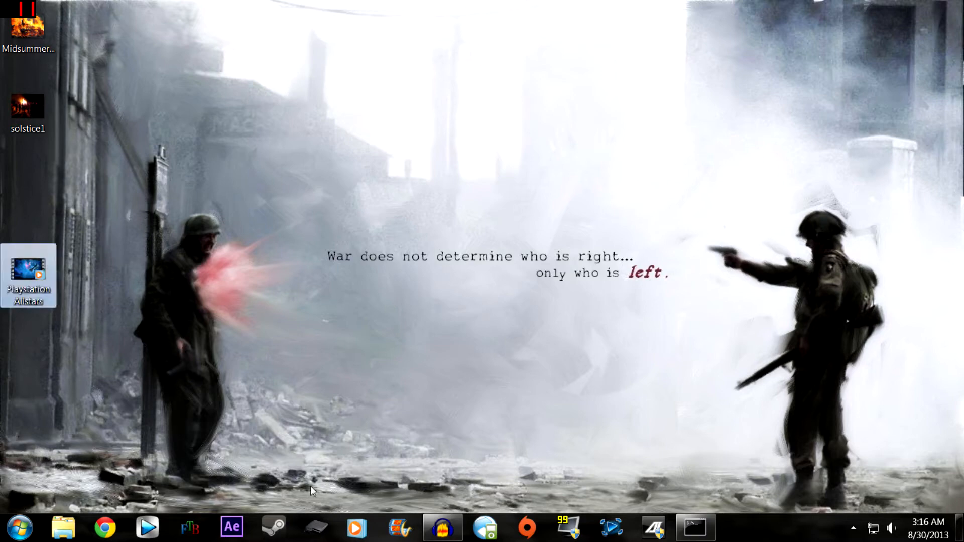
{"action": "left_click", "coordinate": [398, 489]}
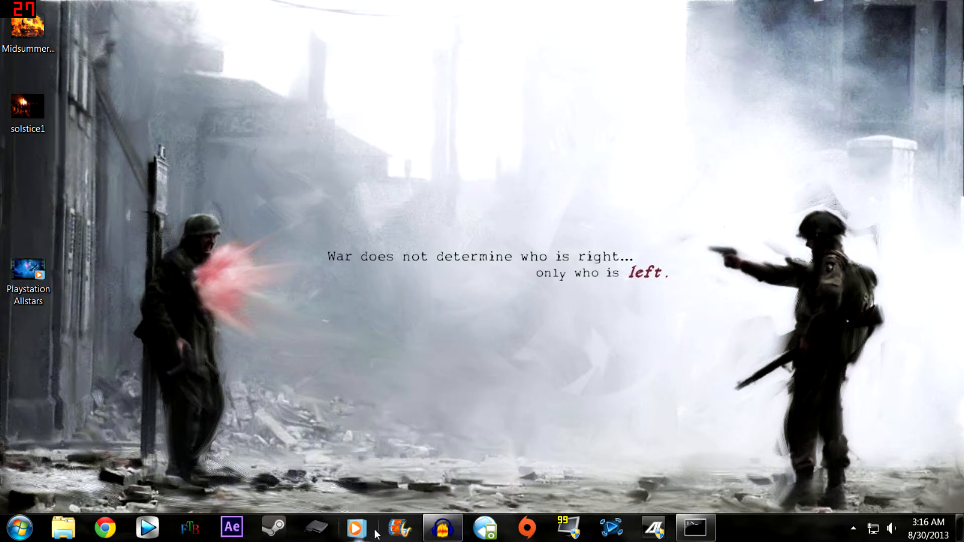
- Open Vegas Pro and import the Playstation Allstars video from the desktop into the project media
{"action": "left_click", "coordinate": [147, 527]}
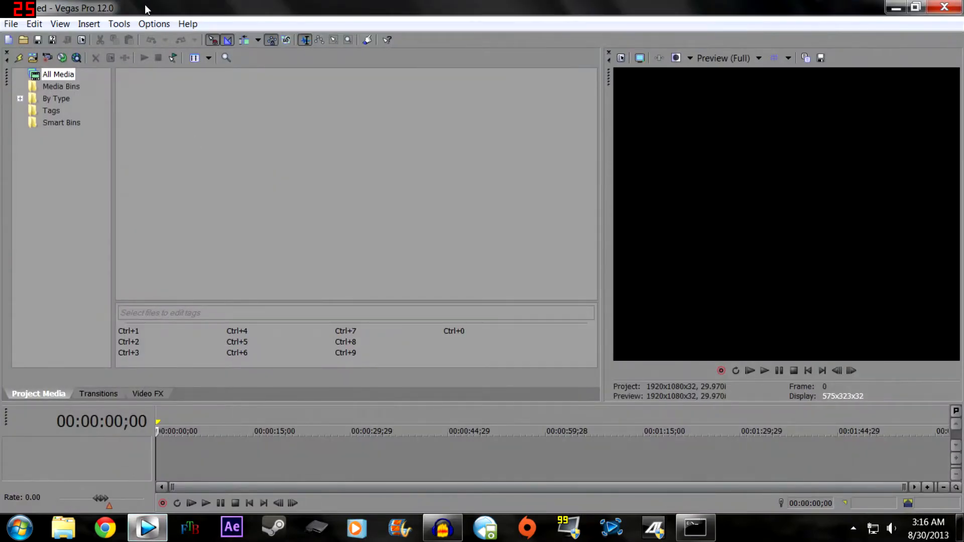
{"action": "left_click", "coordinate": [11, 27]}
{"action": "mouse_move", "coordinate": [61, 172]}
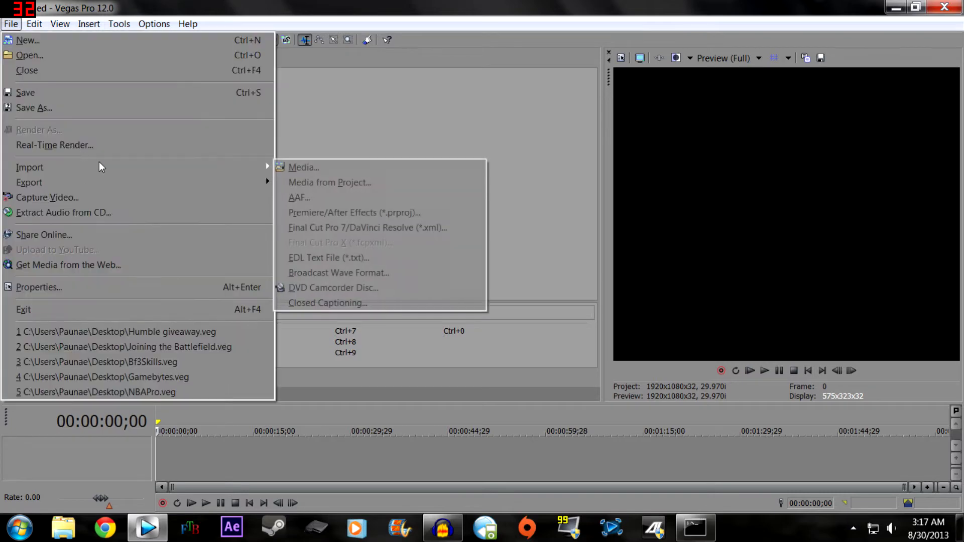
{"action": "left_click", "coordinate": [316, 168]}
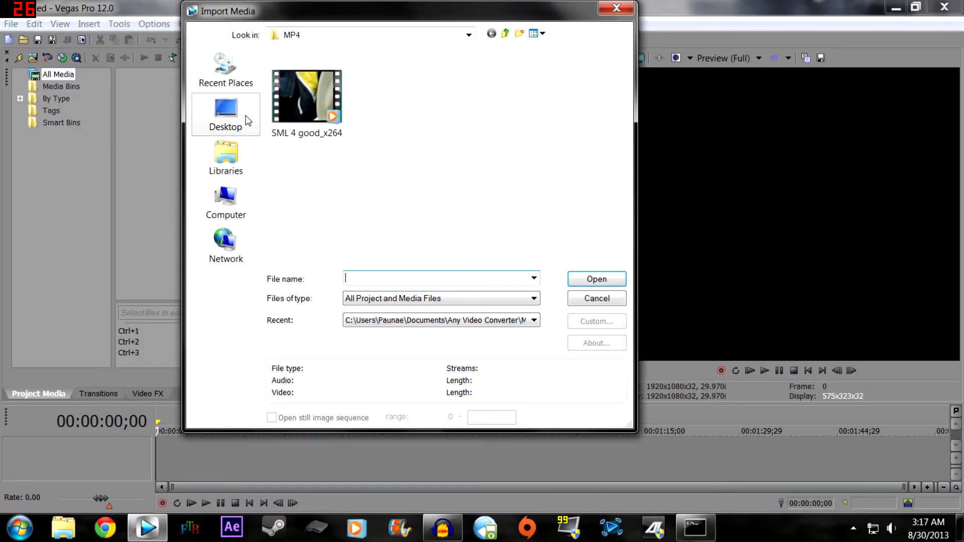
{"action": "left_click", "coordinate": [247, 121]}
{"action": "left_click", "coordinate": [351, 190]}
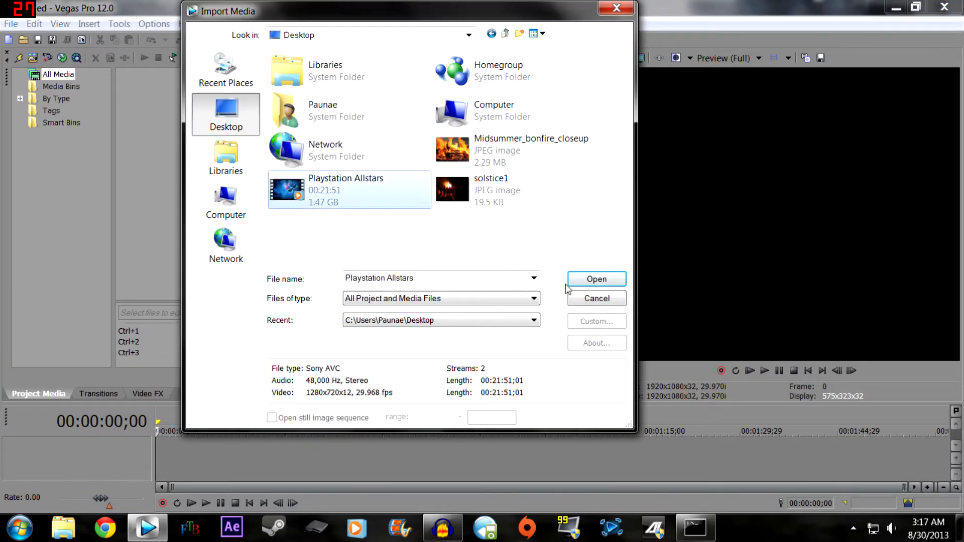
{"action": "left_click", "coordinate": [586, 282]}
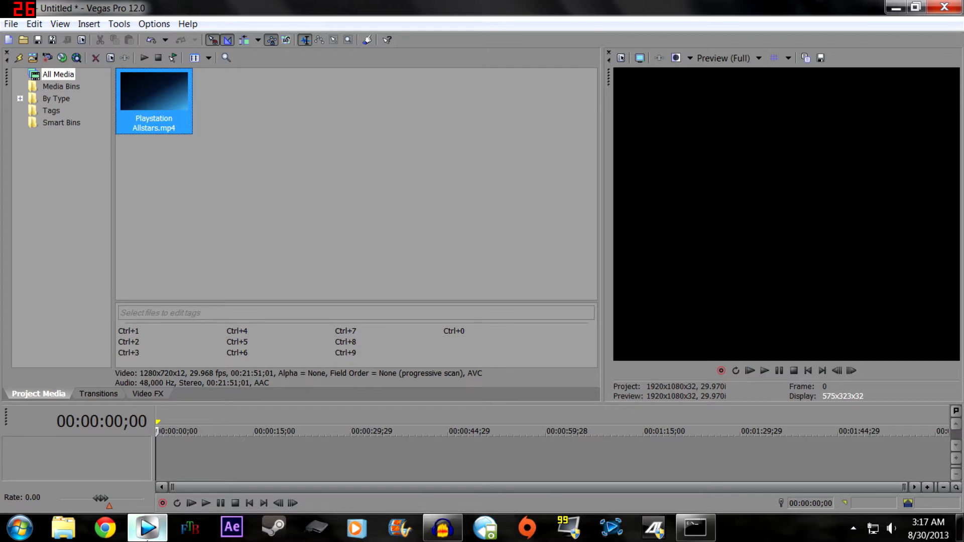
{"action": "mouse_move", "coordinate": [154, 527]}
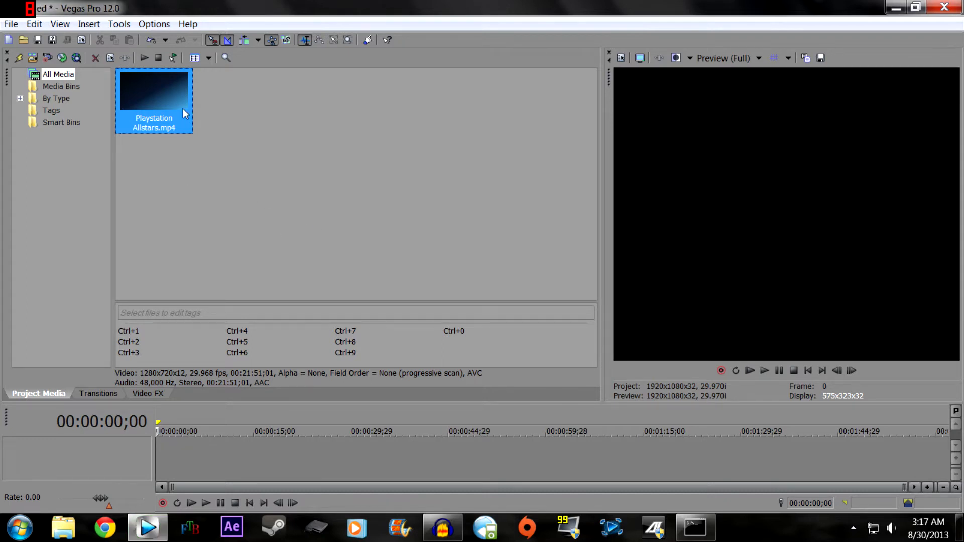
- Place the Playstation Allstars clip at the start of the timeline and match the project video settings to it
{"action": "left_click_drag", "start_coordinate": [178, 171], "coordinate": [169, 447]}
{"action": "left_click_drag", "start_coordinate": [137, 475], "coordinate": [137, 474]}
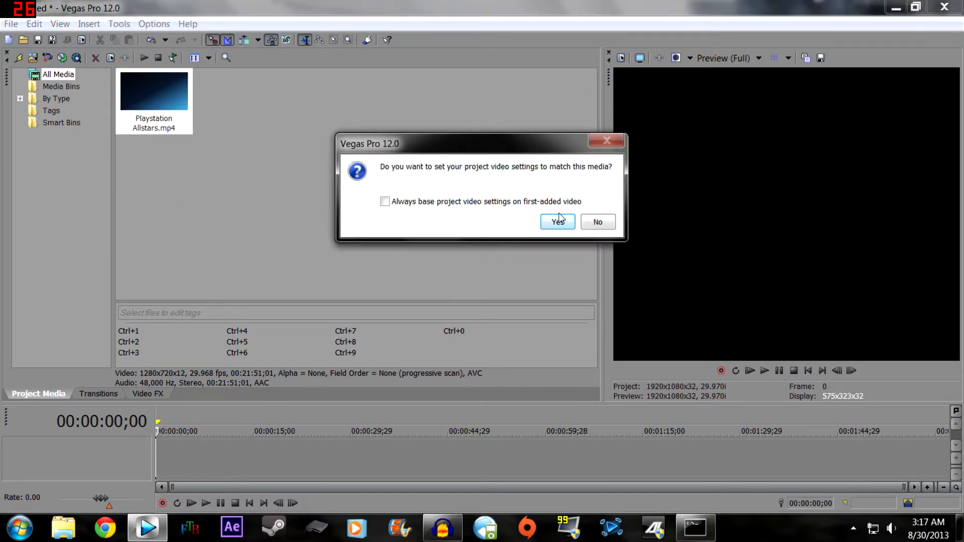
{"action": "left_click", "coordinate": [516, 204]}
{"action": "left_click", "coordinate": [558, 223]}
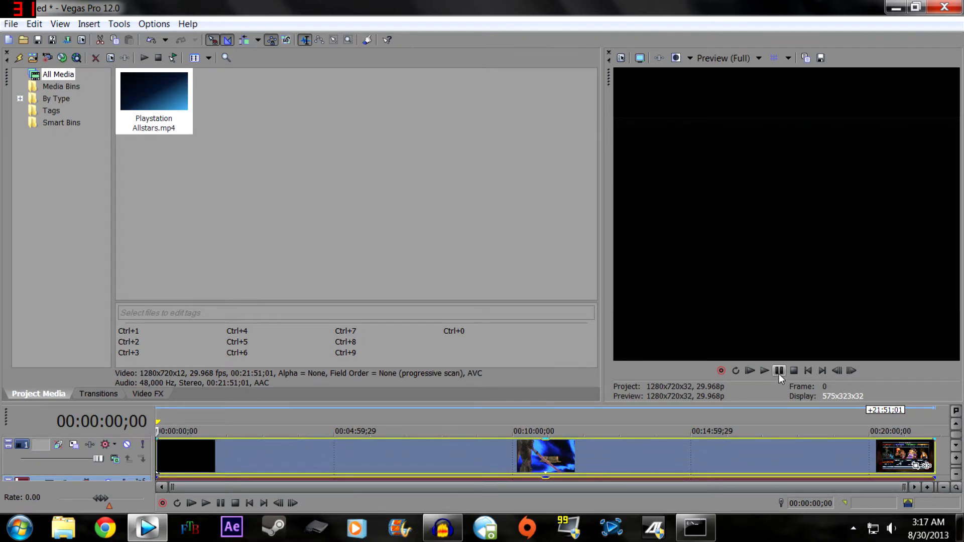
- Preview the Playstation Allstars clip by playing it from the beginning and from several other points along the timeline
{"action": "left_click", "coordinate": [764, 372]}
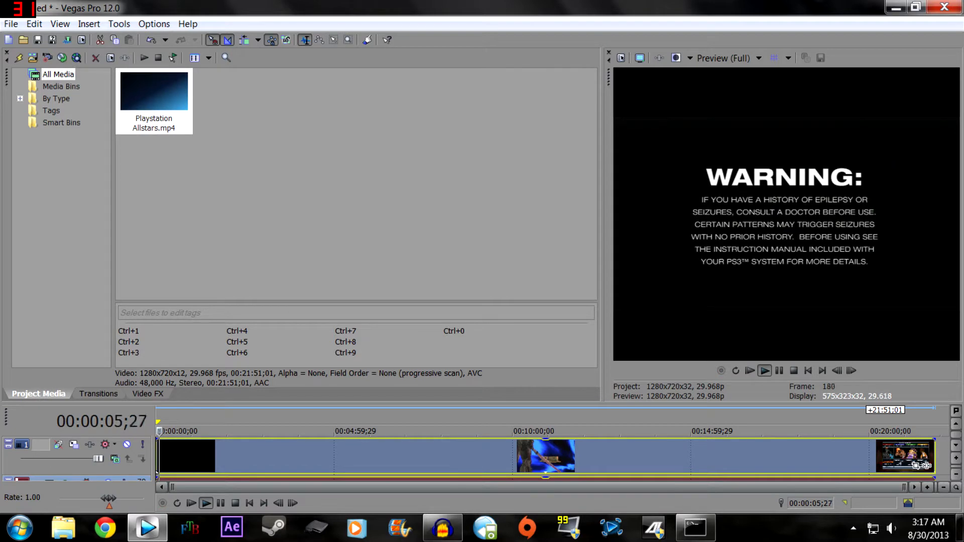
{"action": "key", "text": "Return"}
{"action": "left_click_drag", "start_coordinate": [200, 427], "coordinate": [542, 431]}
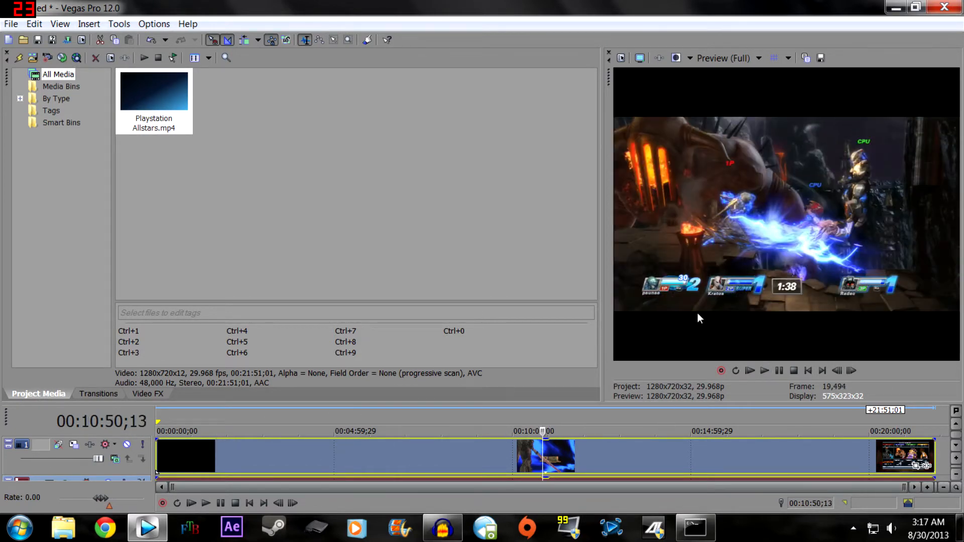
{"action": "left_click", "coordinate": [766, 372]}
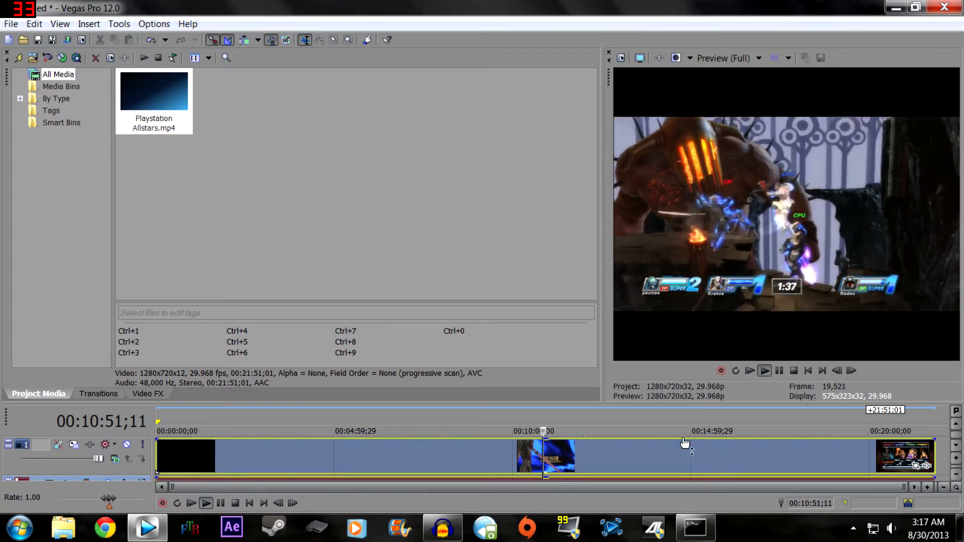
{"action": "left_click_drag", "start_coordinate": [543, 430], "coordinate": [672, 427]}
{"action": "left_click", "coordinate": [766, 372]}
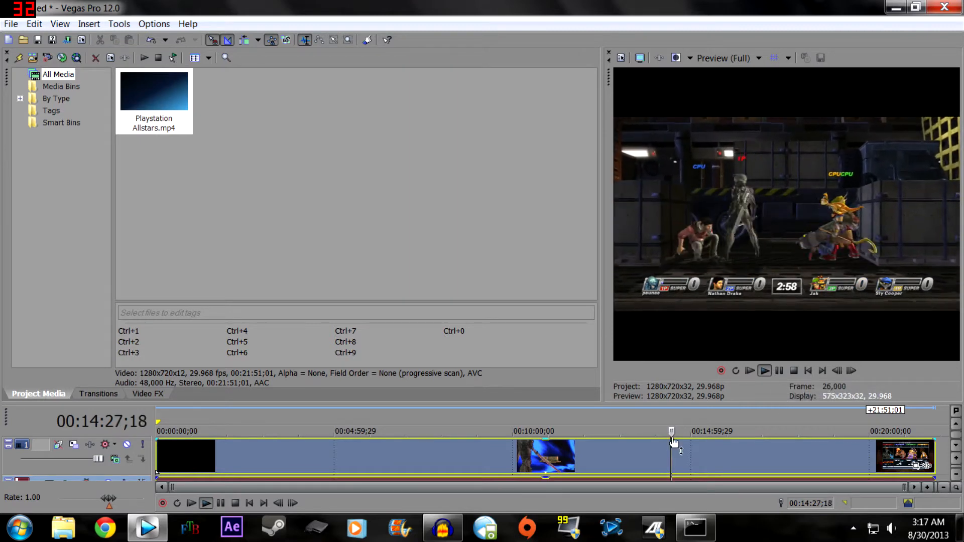
{"action": "left_click_drag", "start_coordinate": [675, 430], "coordinate": [274, 443]}
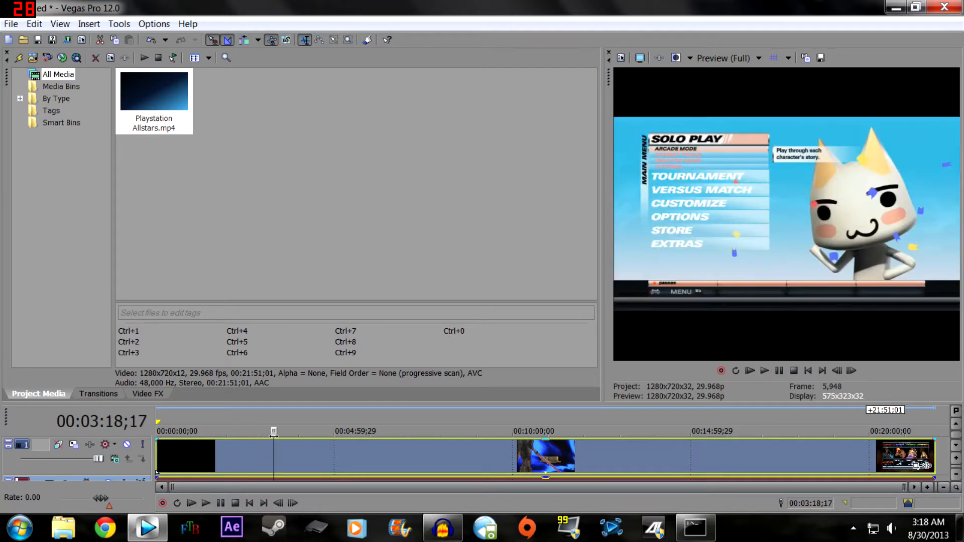
{"action": "left_click", "coordinate": [197, 226]}
- Start a media import and open the Youtube Paunae folder on Local Disk (D:)
{"action": "left_click", "coordinate": [10, 24]}
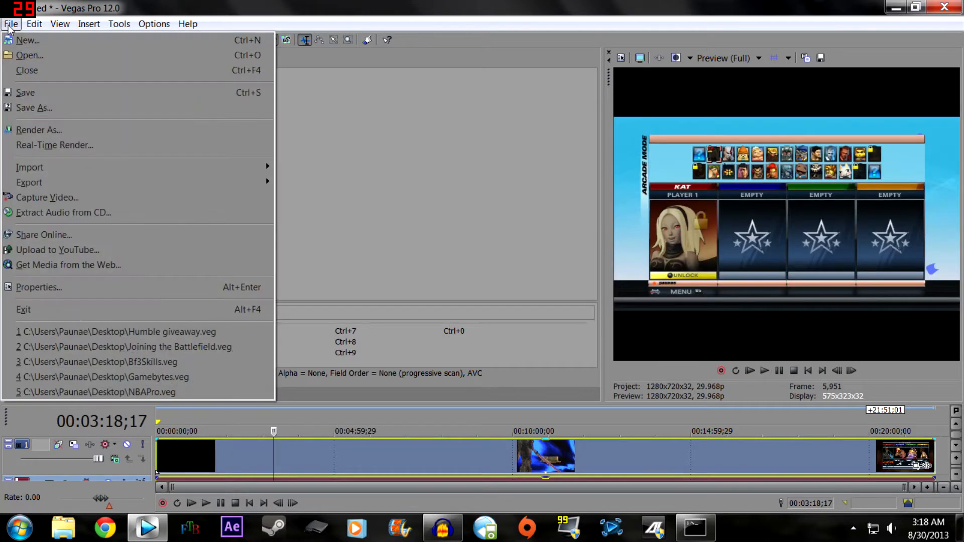
{"action": "mouse_move", "coordinate": [268, 169]}
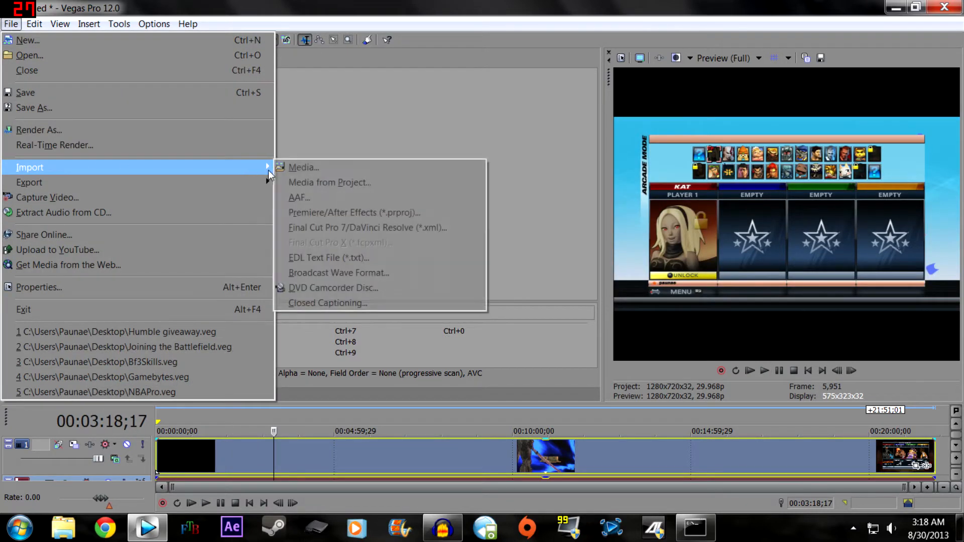
{"action": "left_click", "coordinate": [304, 167]}
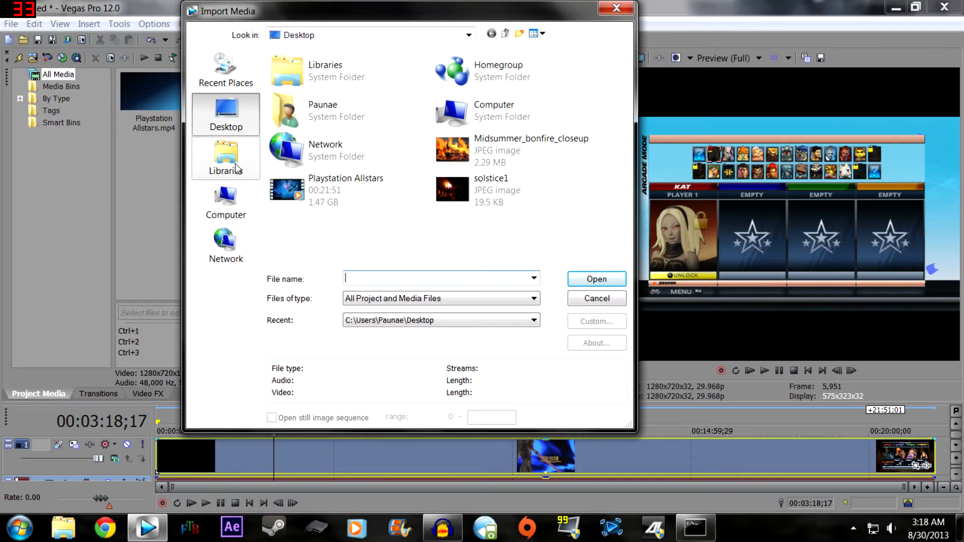
{"action": "left_click", "coordinate": [235, 168]}
{"action": "left_click", "coordinate": [247, 126]}
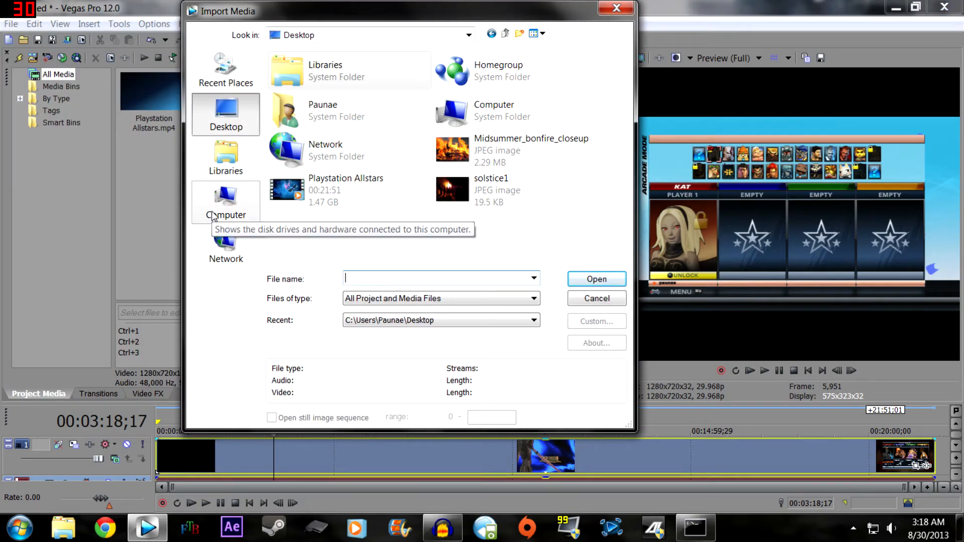
{"action": "left_click", "coordinate": [225, 204]}
{"action": "double_click", "coordinate": [494, 110]}
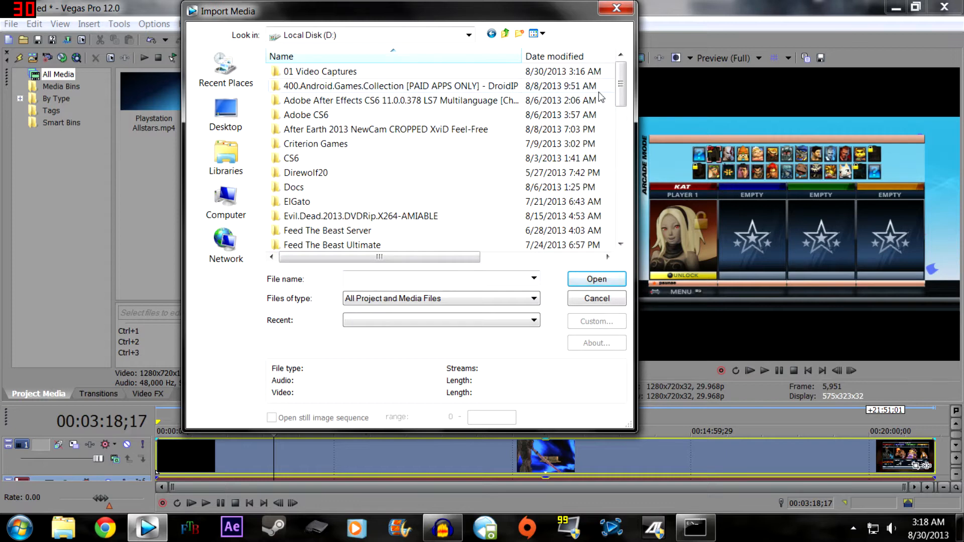
{"action": "left_click_drag", "start_coordinate": [621, 86], "coordinate": [621, 206]}
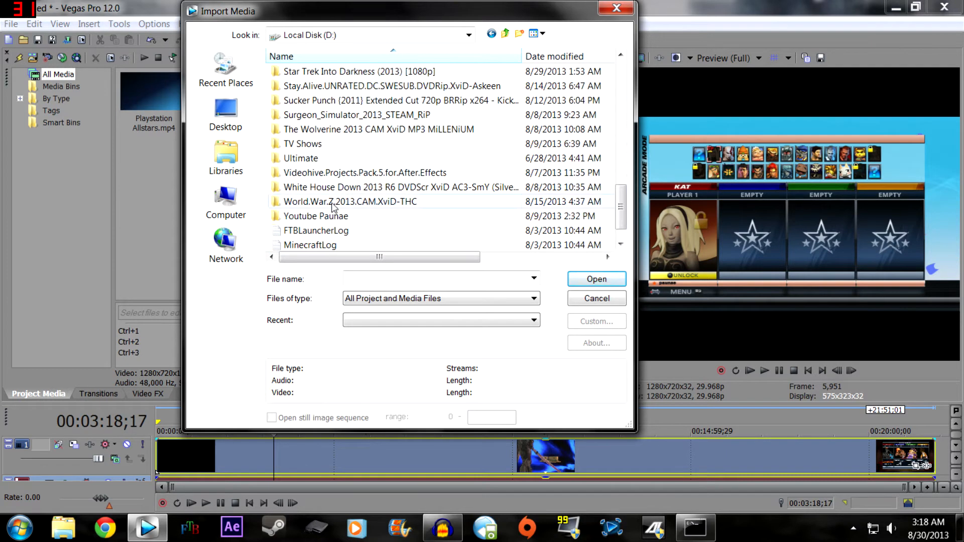
{"action": "double_click", "coordinate": [324, 216]}
- Find the PaunaeOUtroaudio video in the folder and import it into the project media
{"action": "left_click", "coordinate": [532, 216]}
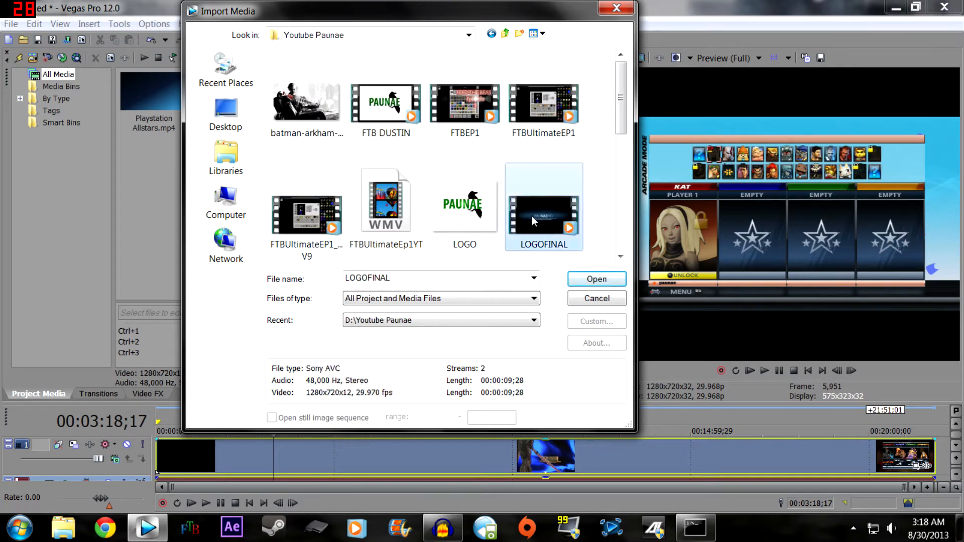
{"action": "left_click_drag", "start_coordinate": [618, 127], "coordinate": [622, 244]}
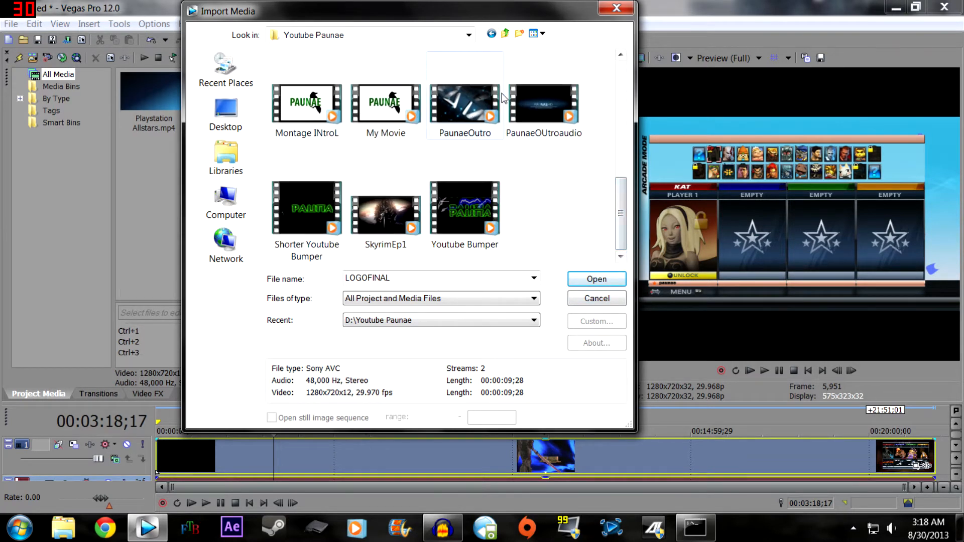
{"action": "left_click", "coordinate": [544, 103]}
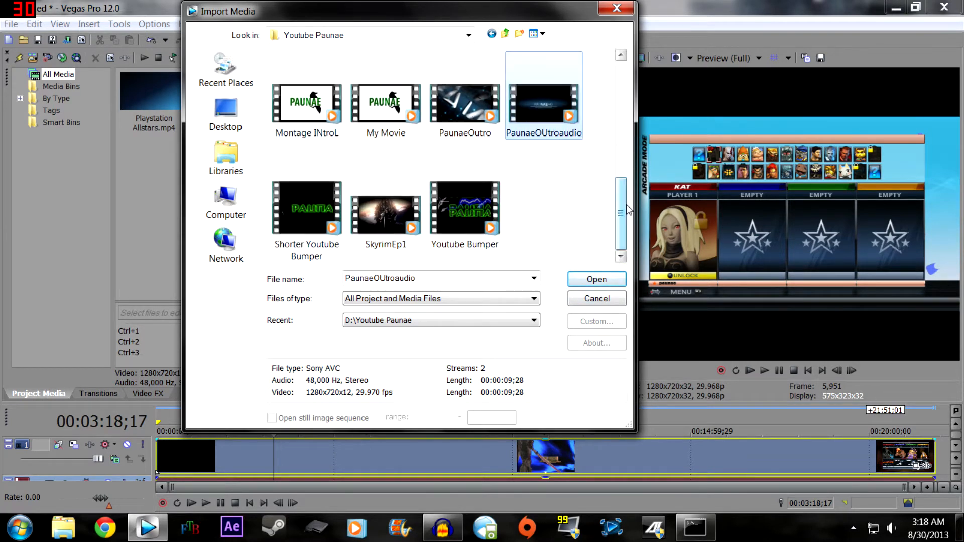
{"action": "left_click_drag", "start_coordinate": [627, 211], "coordinate": [618, 180]}
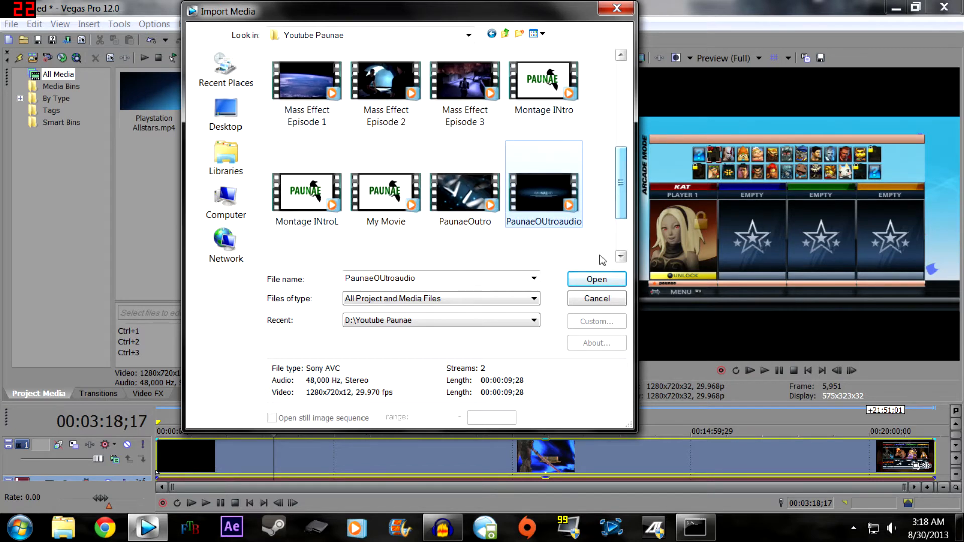
{"action": "left_click", "coordinate": [596, 278]}
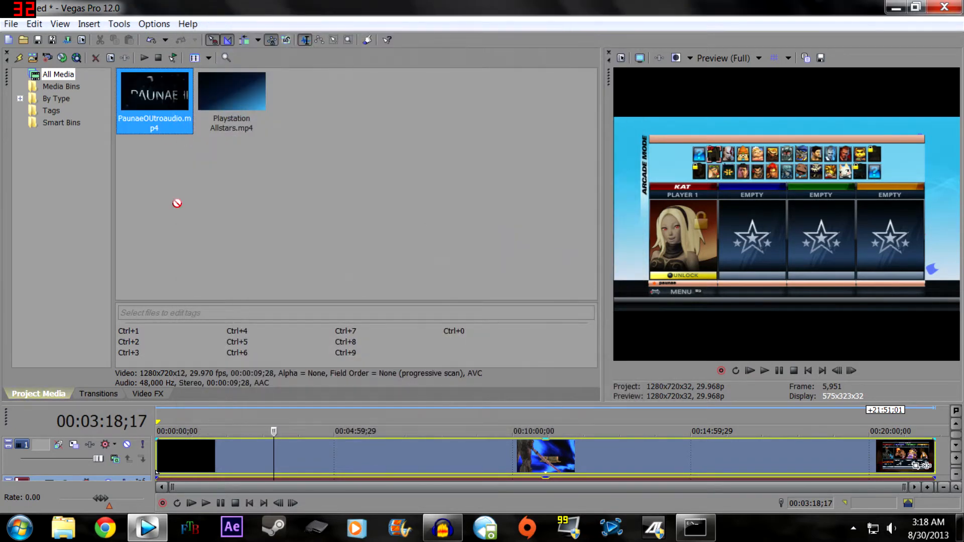
- Insert the PaunaeOUtroaudio clip at the timeline start ahead of the gameplay clip and play it back from the beginning
{"action": "left_click_drag", "start_coordinate": [147, 481], "coordinate": [194, 473]}
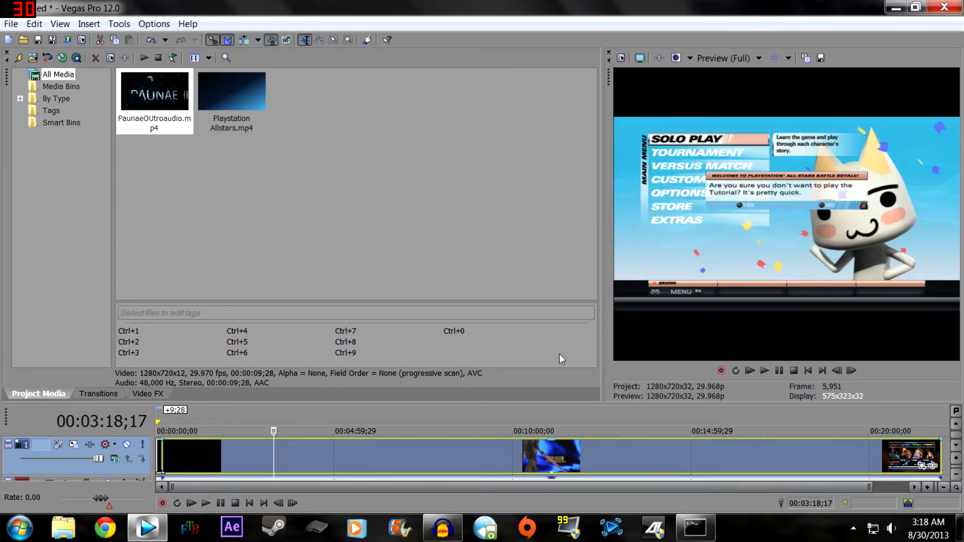
{"action": "left_click", "coordinate": [789, 372]}
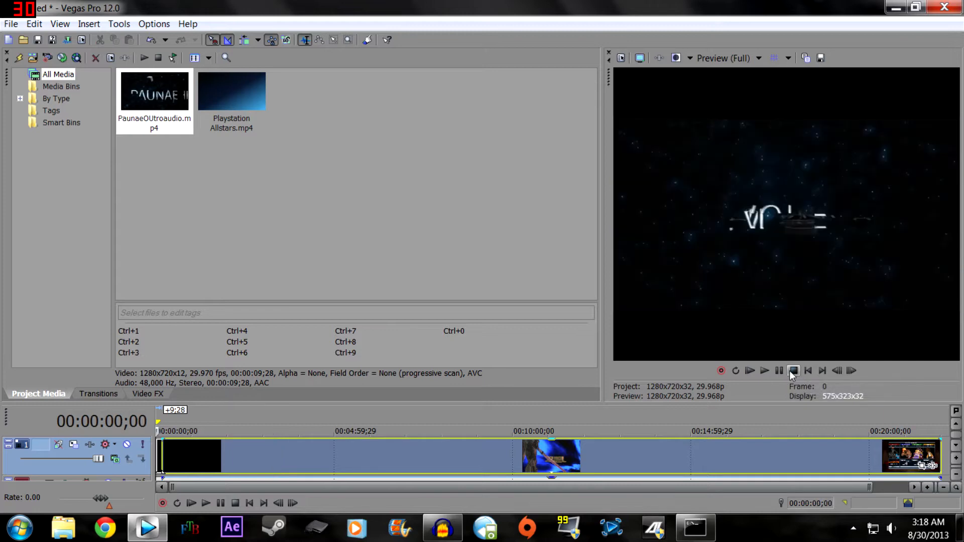
{"action": "left_click", "coordinate": [766, 368]}
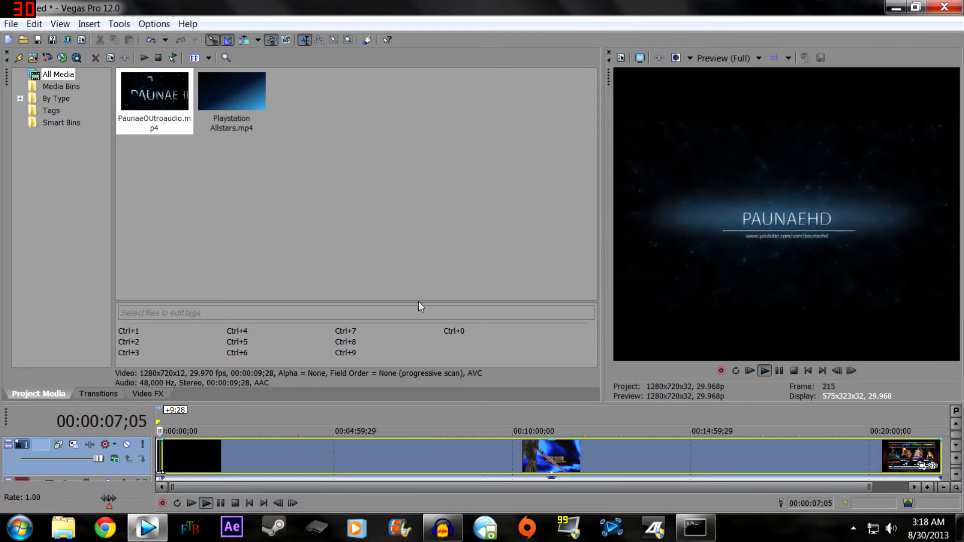
{"action": "scroll", "coordinate": [185, 463], "scroll_direction": "up", "scroll_amount": 10}
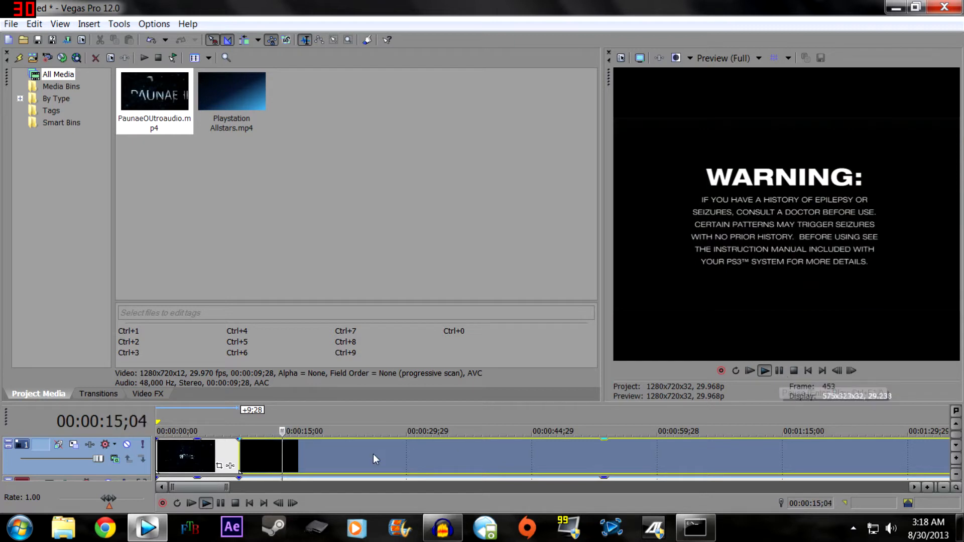
- Overlap the gameplay clip with the end of the PaunaeOUtroaudio clip for a crossfade of about 1;16 and preview the transition
{"action": "left_click_drag", "start_coordinate": [290, 431], "coordinate": [443, 432]}
{"action": "left_click", "coordinate": [433, 432]}
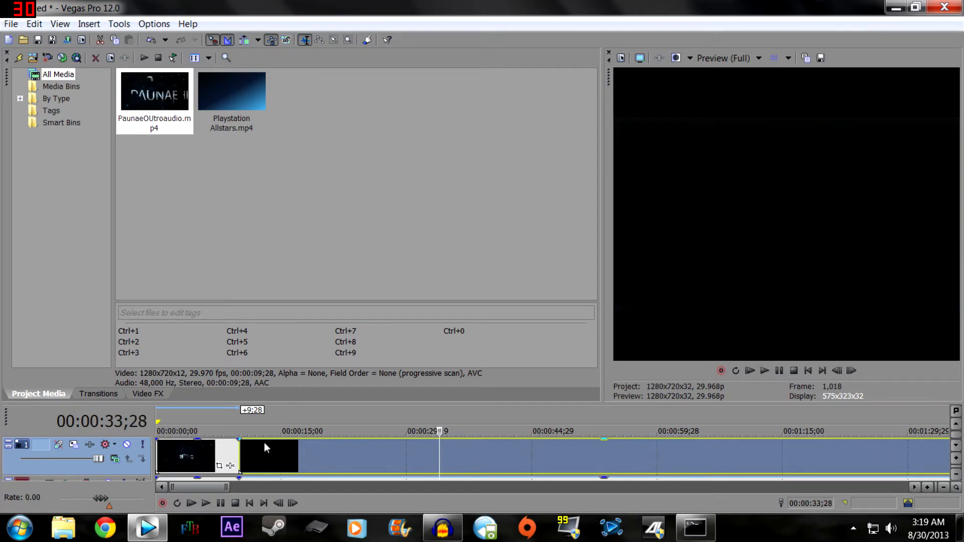
{"action": "left_click_drag", "start_coordinate": [242, 445], "coordinate": [271, 456]}
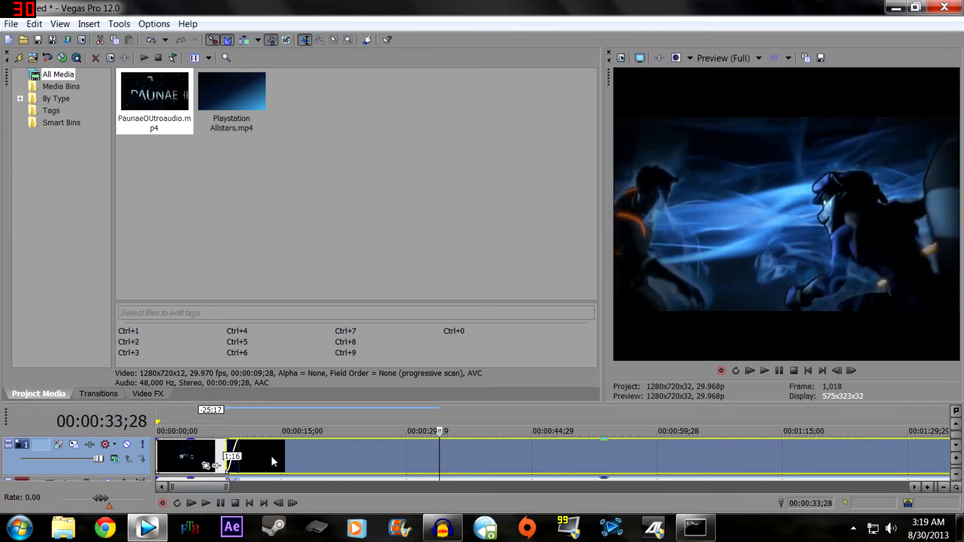
{"action": "left_click", "coordinate": [211, 430]}
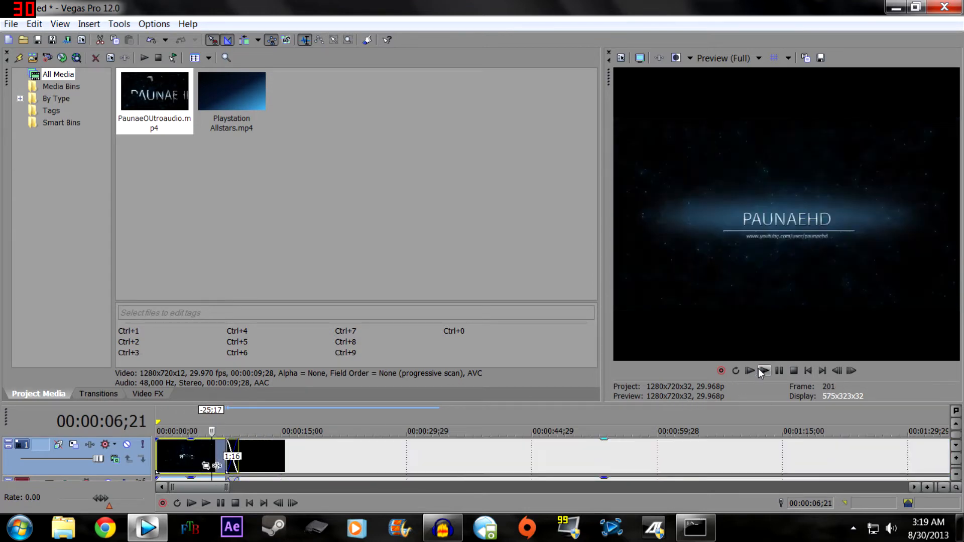
{"action": "left_click", "coordinate": [759, 370]}
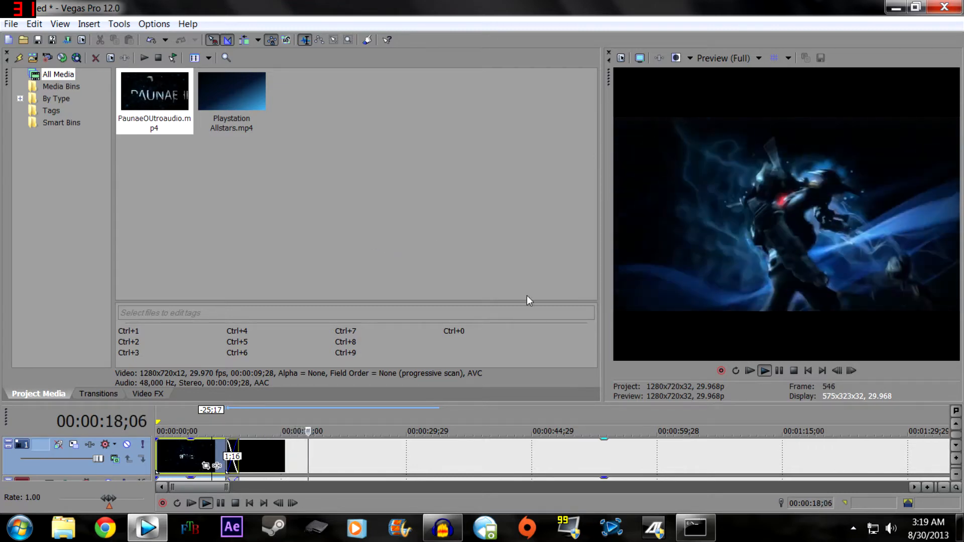
{"action": "left_click", "coordinate": [778, 370]}
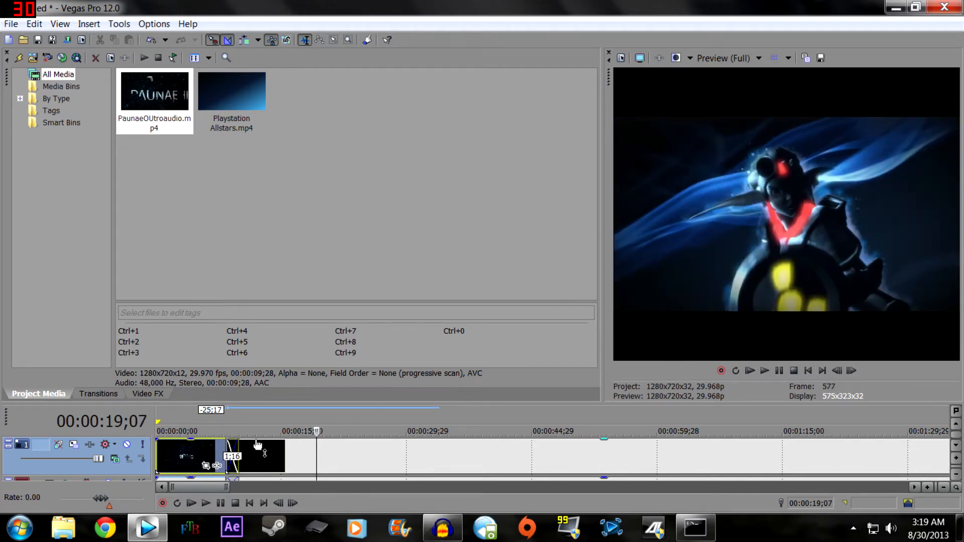
- Move the gameplay clip further over the PaunaeOUtroaudio clip to lengthen the crossfade to about 3;08
{"action": "mouse_move", "coordinate": [288, 461]}
{"action": "left_mouse_down"}
{"action": "mouse_move", "coordinate": [488, 469]}
{"action": "mouse_move", "coordinate": [271, 460]}
{"action": "left_mouse_up"}
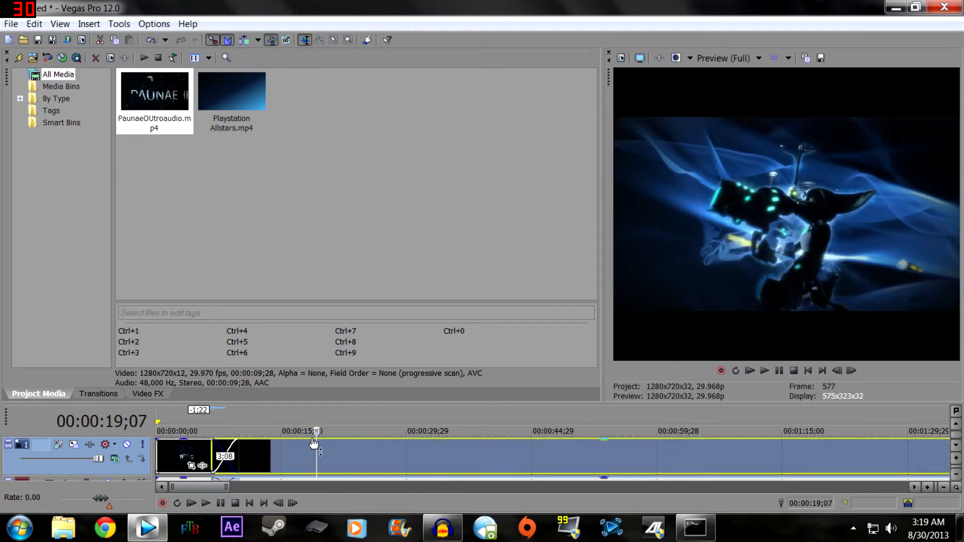
{"action": "key", "text": "space"}
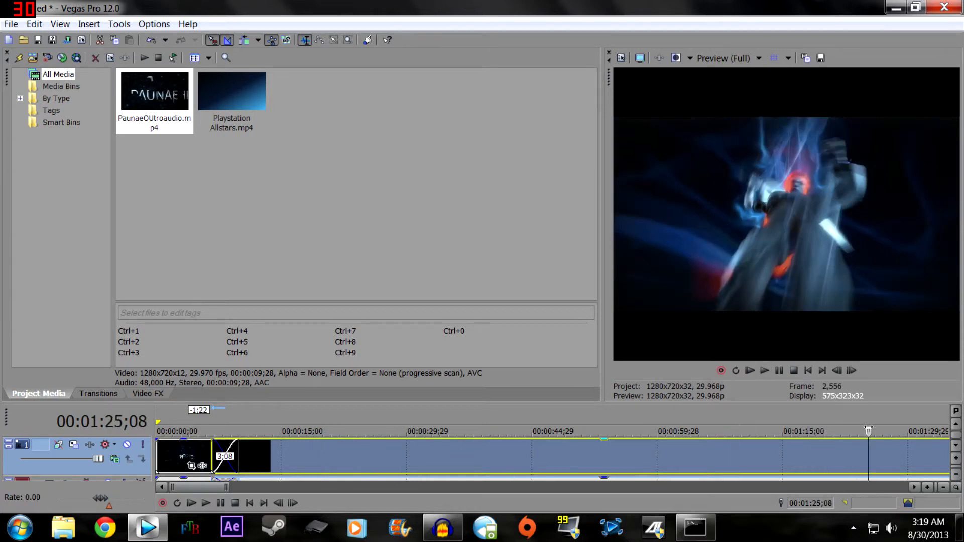
{"action": "key", "text": "space"}
- Find the cut point in the gameplay clip at 00:02:33;06 and split the clip there
{"action": "scroll", "coordinate": [851, 446], "scroll_direction": "down", "scroll_amount": 8}
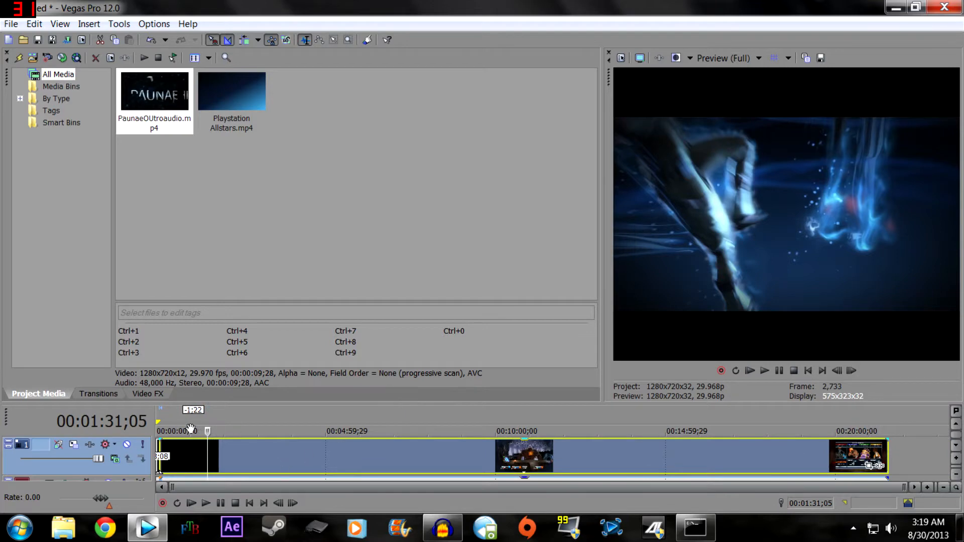
{"action": "mouse_move", "coordinate": [226, 433]}
{"action": "left_mouse_down"}
{"action": "mouse_move", "coordinate": [407, 431]}
{"action": "mouse_move", "coordinate": [221, 431]}
{"action": "mouse_move", "coordinate": [250, 431]}
{"action": "mouse_move", "coordinate": [243, 431]}
{"action": "left_mouse_up"}
{"action": "key", "text": "space"}
{"action": "left_click", "coordinate": [214, 431]}
{"action": "left_click", "coordinate": [224, 431]}
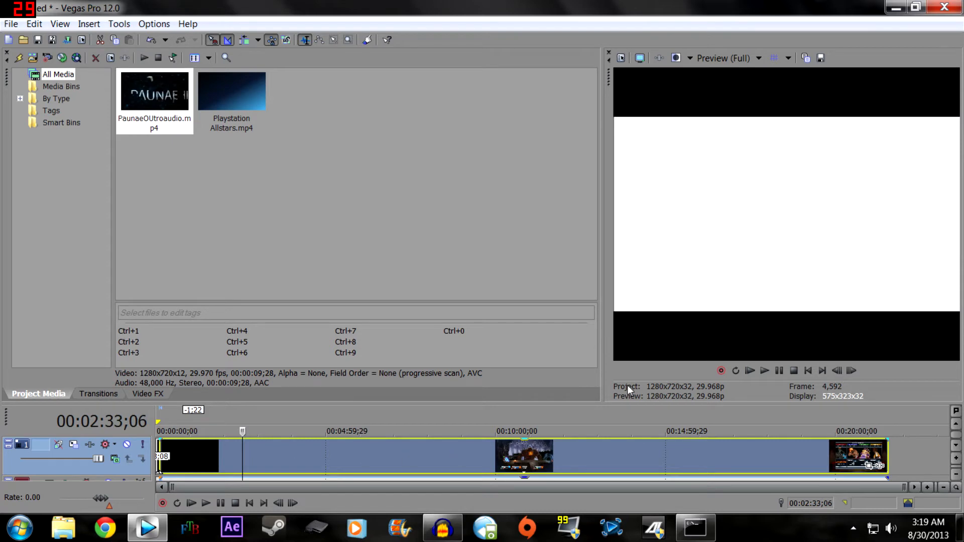
{"action": "right_click", "coordinate": [245, 455]}
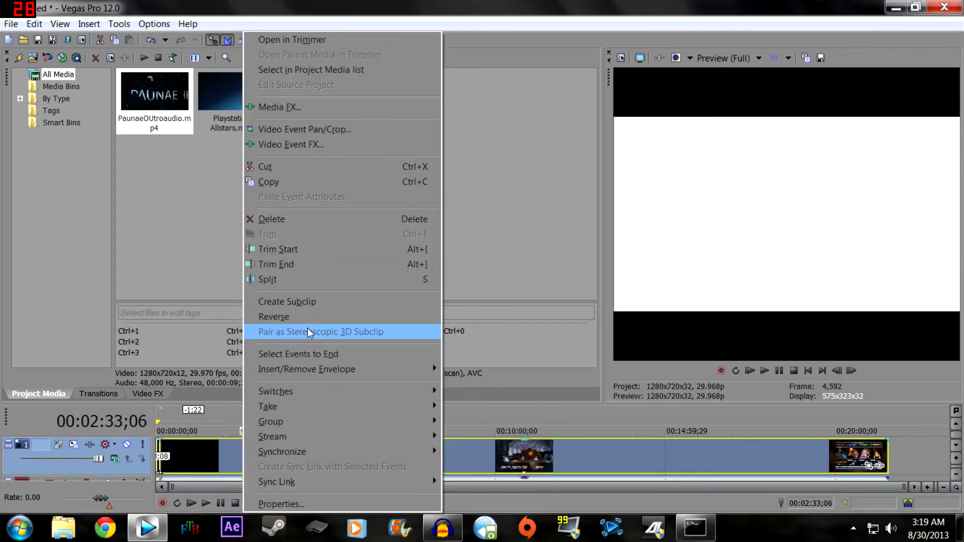
{"action": "left_click", "coordinate": [319, 280]}
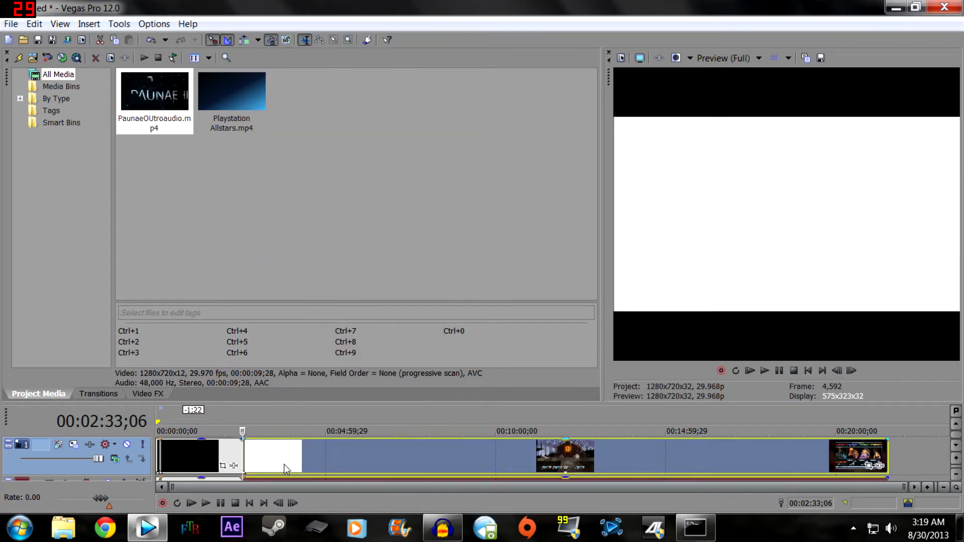
- Find the second cut point in the gameplay clip at 00:08:54;12 and split the clip there
{"action": "left_click_drag", "start_coordinate": [242, 432], "coordinate": [322, 451]}
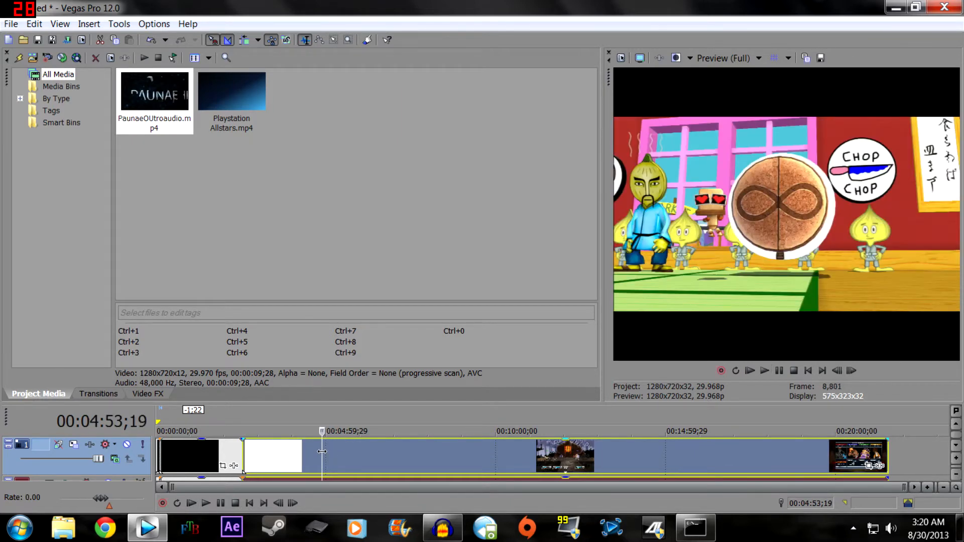
{"action": "key", "text": "space"}
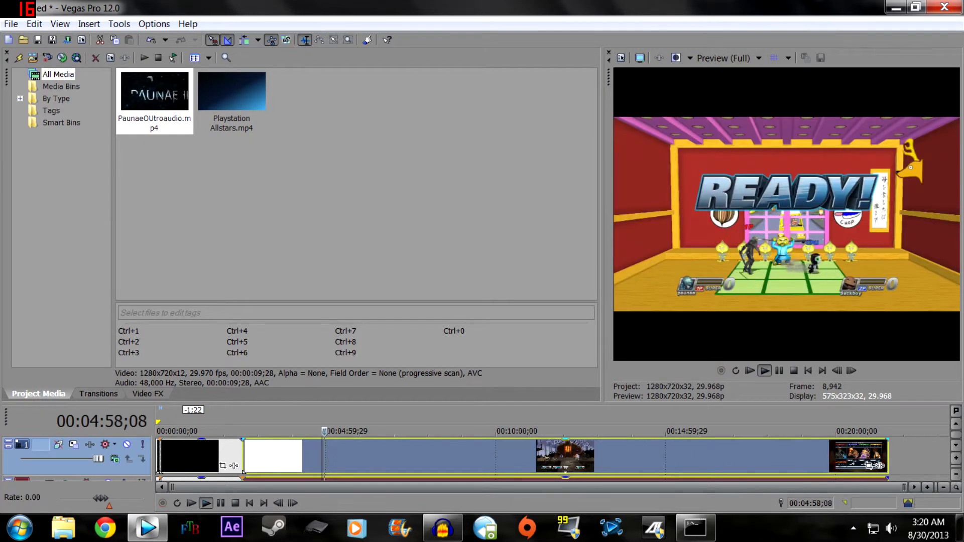
{"action": "left_click", "coordinate": [487, 465]}
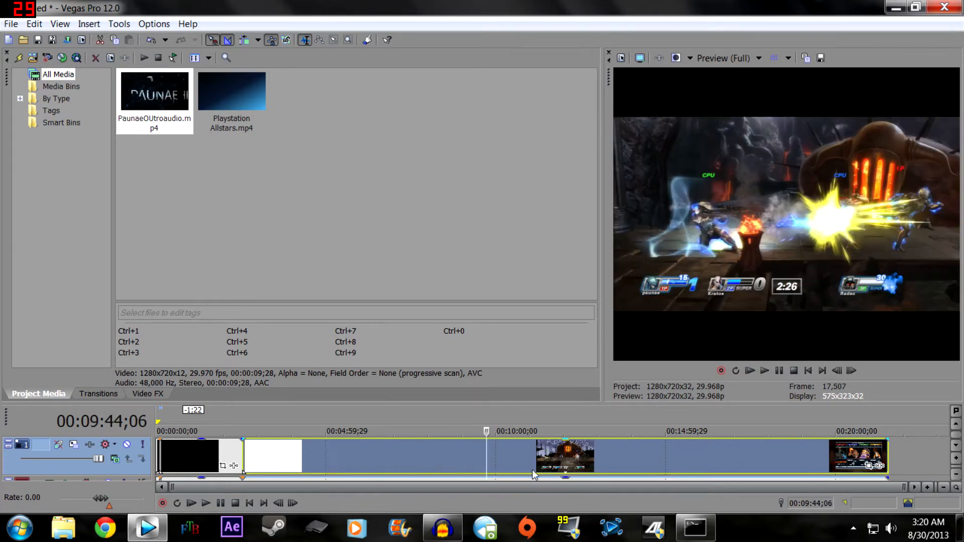
{"action": "left_click_drag", "start_coordinate": [494, 460], "coordinate": [458, 431]}
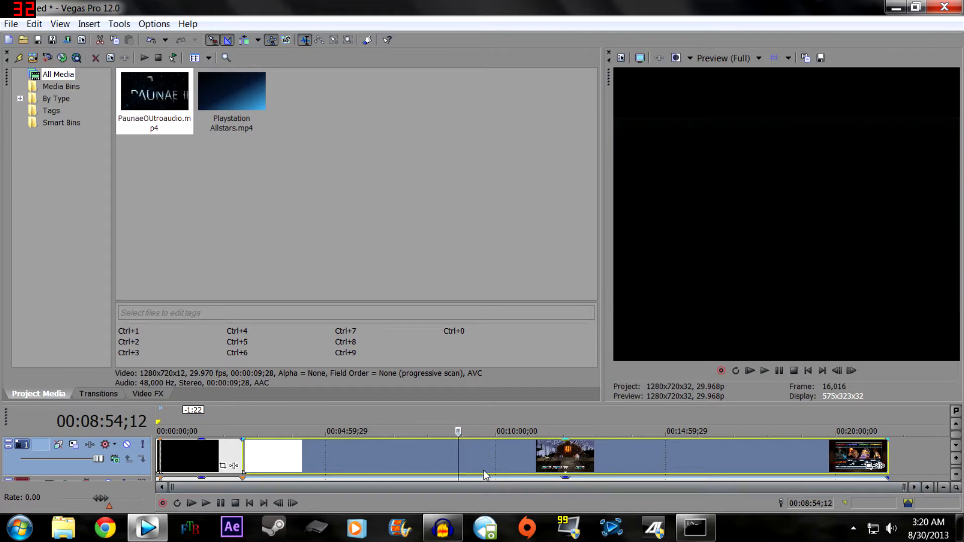
{"action": "right_click", "coordinate": [458, 456]}
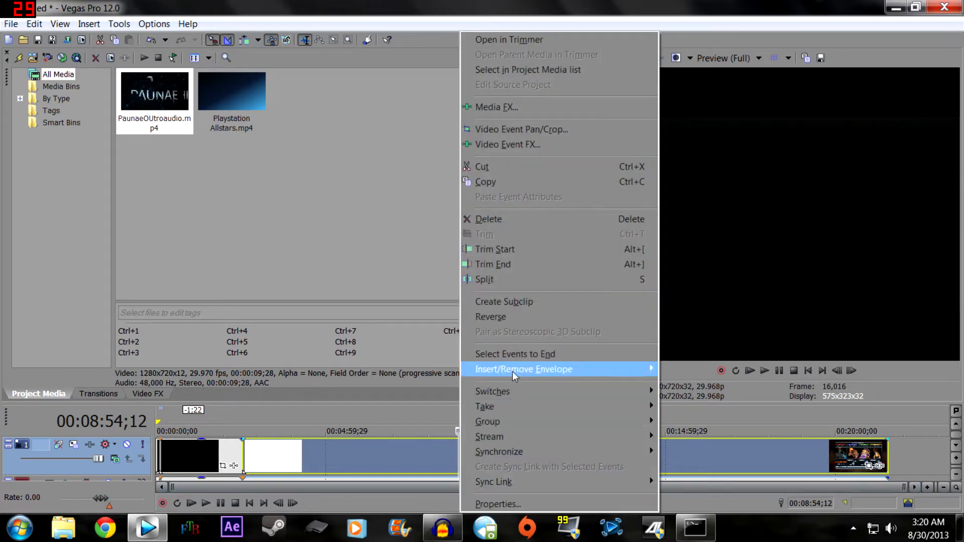
{"action": "left_click", "coordinate": [490, 281]}
- Split the middle gameplay section at 00:05:45;24 and delete both of its pieces
{"action": "left_click", "coordinate": [353, 450]}
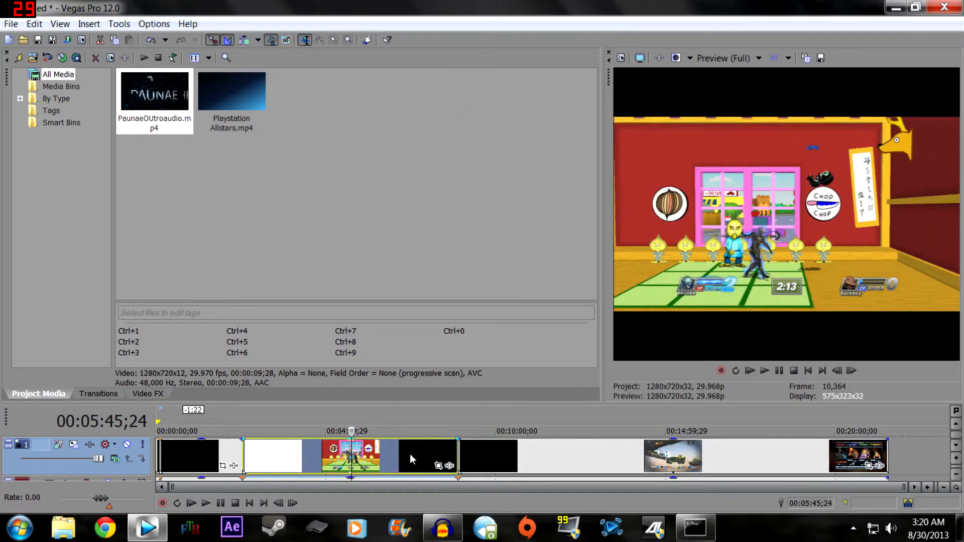
{"action": "right_click", "coordinate": [410, 454]}
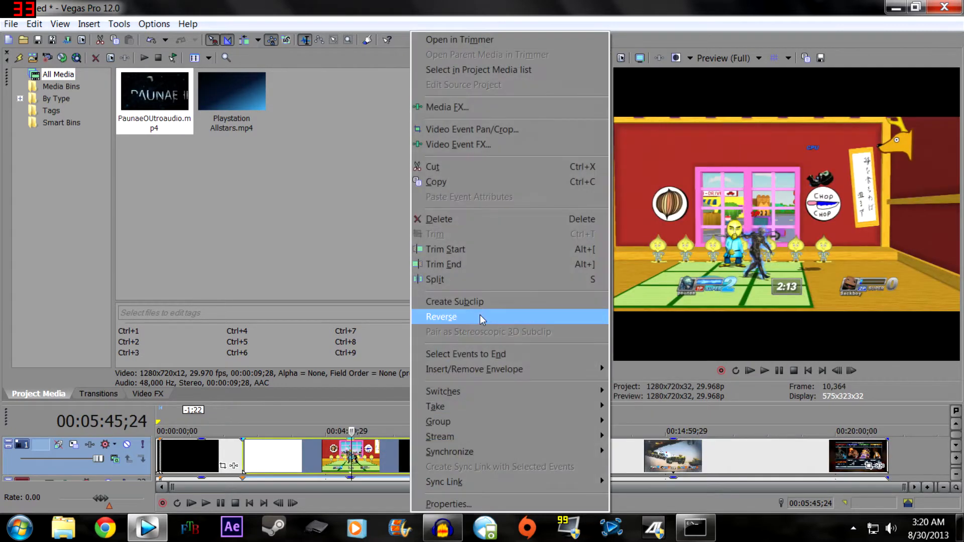
{"action": "left_click", "coordinate": [472, 282]}
{"action": "right_click", "coordinate": [391, 461]}
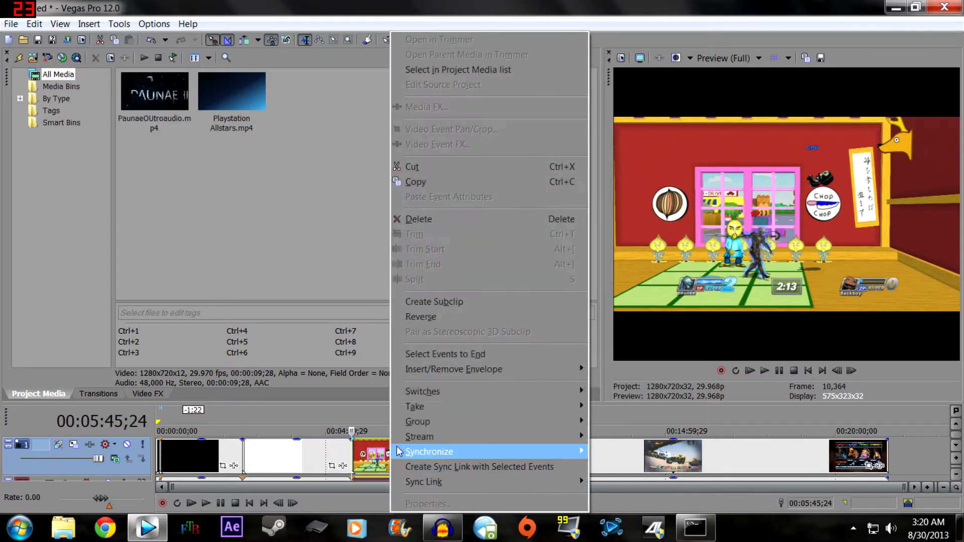
{"action": "left_click", "coordinate": [452, 220]}
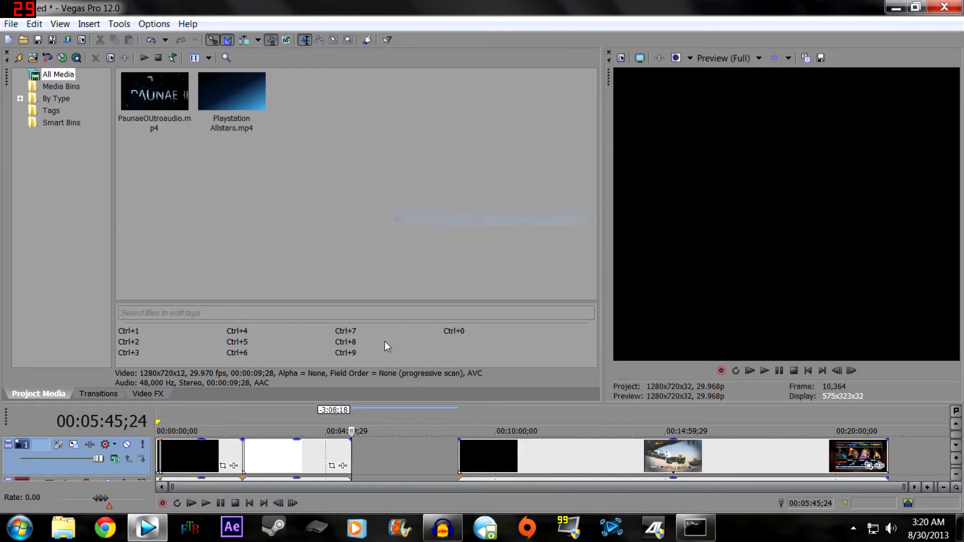
{"action": "left_click", "coordinate": [298, 444]}
{"action": "right_click", "coordinate": [313, 453]}
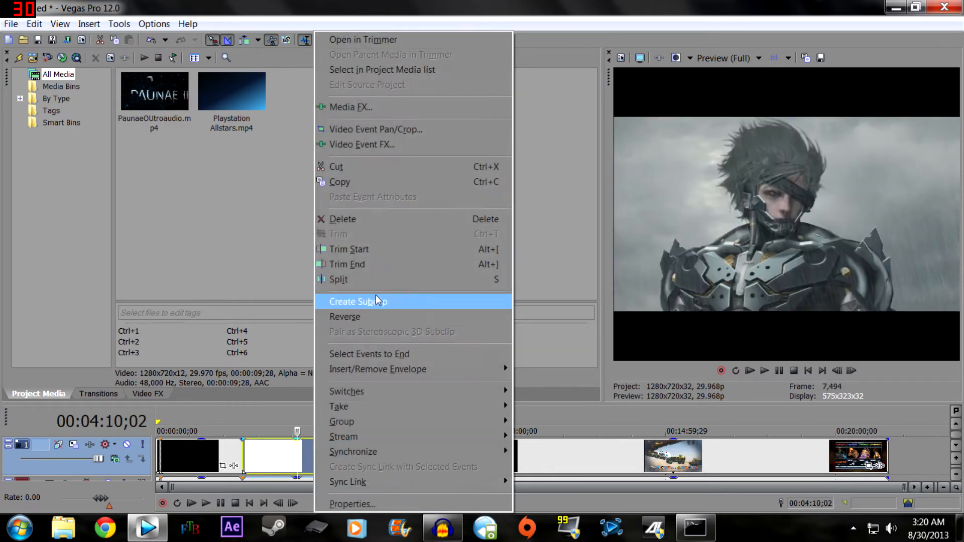
{"action": "left_click", "coordinate": [368, 220]}
- Move the remaining gameplay clip back against the end of the first gameplay section and preview the join from 00:02:24;21
{"action": "left_click_drag", "start_coordinate": [527, 453], "coordinate": [312, 467]}
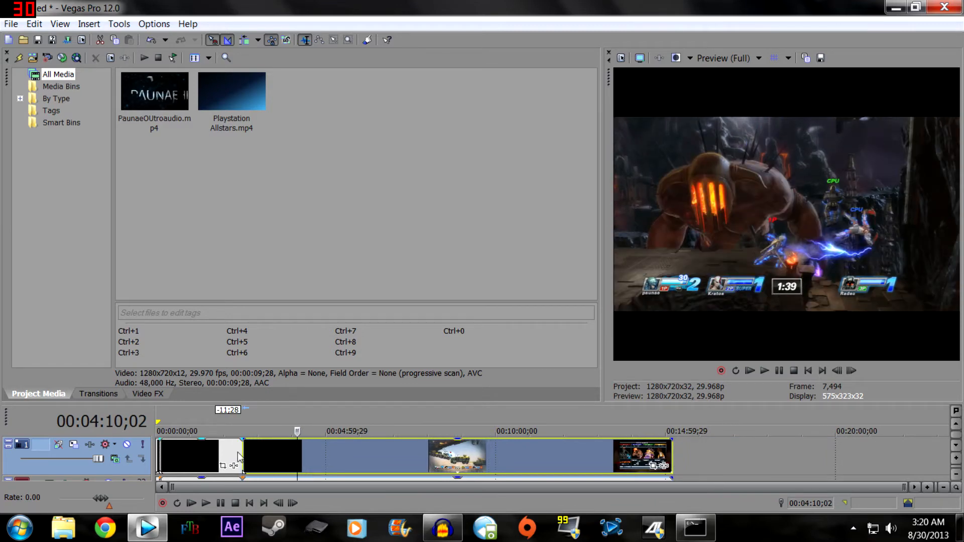
{"action": "left_click", "coordinate": [239, 457]}
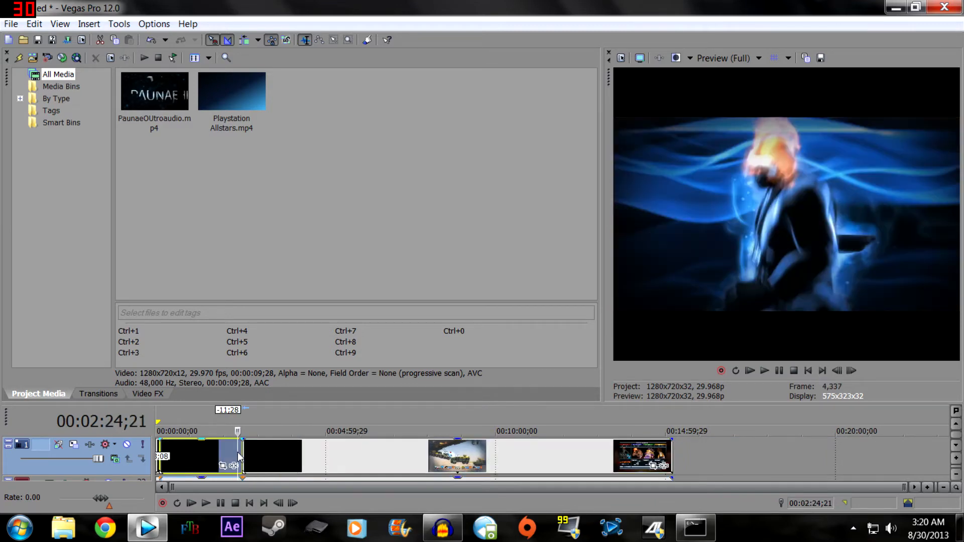
{"action": "left_click", "coordinate": [763, 371]}
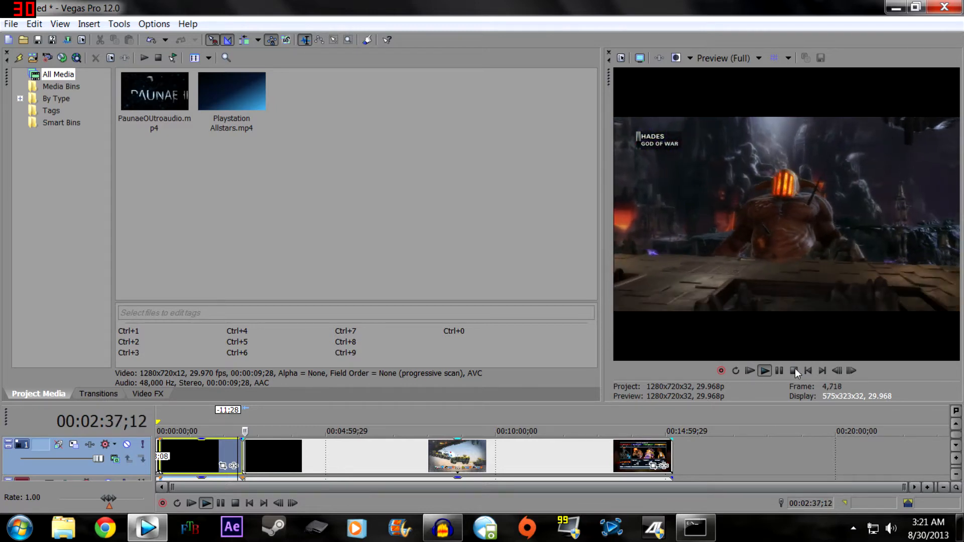
{"action": "left_click", "coordinate": [779, 370]}
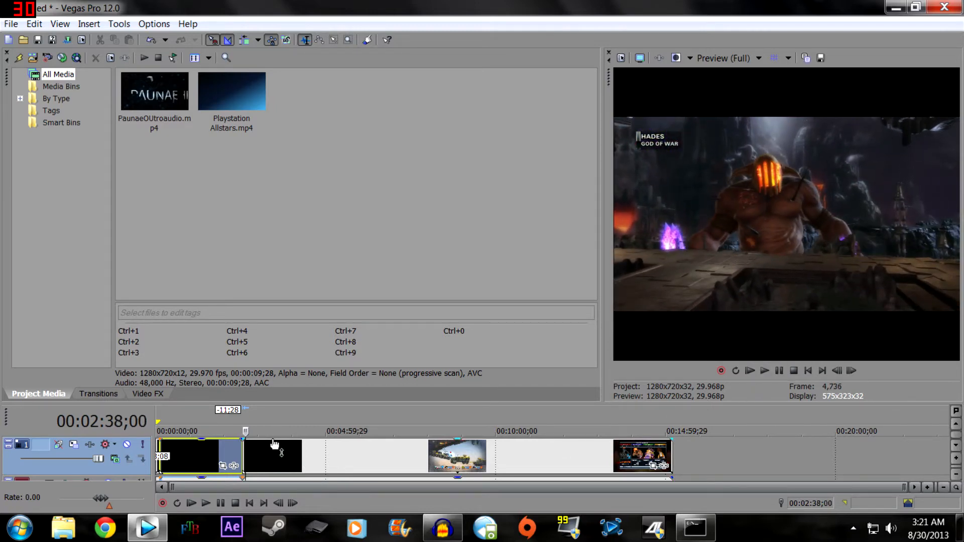
- Find the black gap between matches at 00:07:29;01 and split the second gameplay clip there
{"action": "left_click_drag", "start_coordinate": [248, 434], "coordinate": [410, 429]}
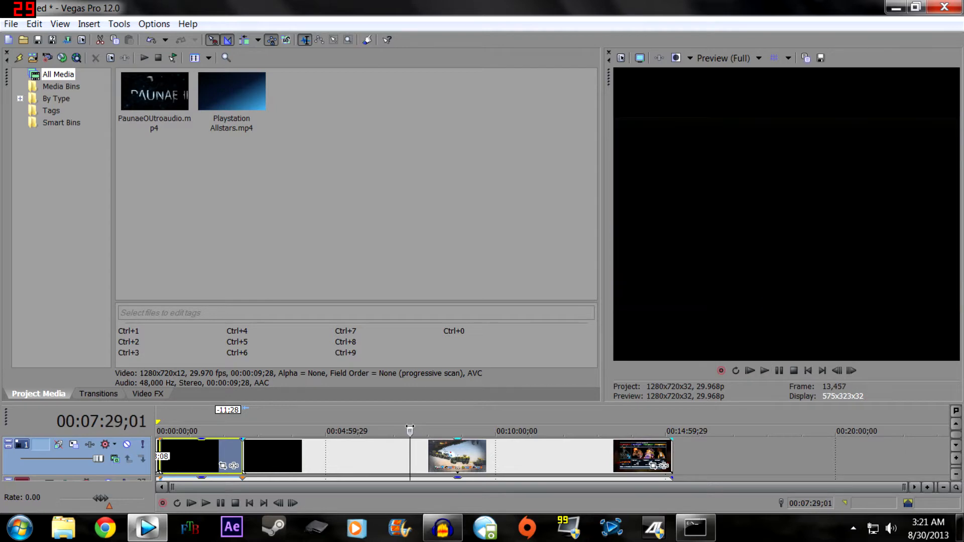
{"action": "left_click", "coordinate": [407, 452]}
{"action": "right_click", "coordinate": [407, 451]}
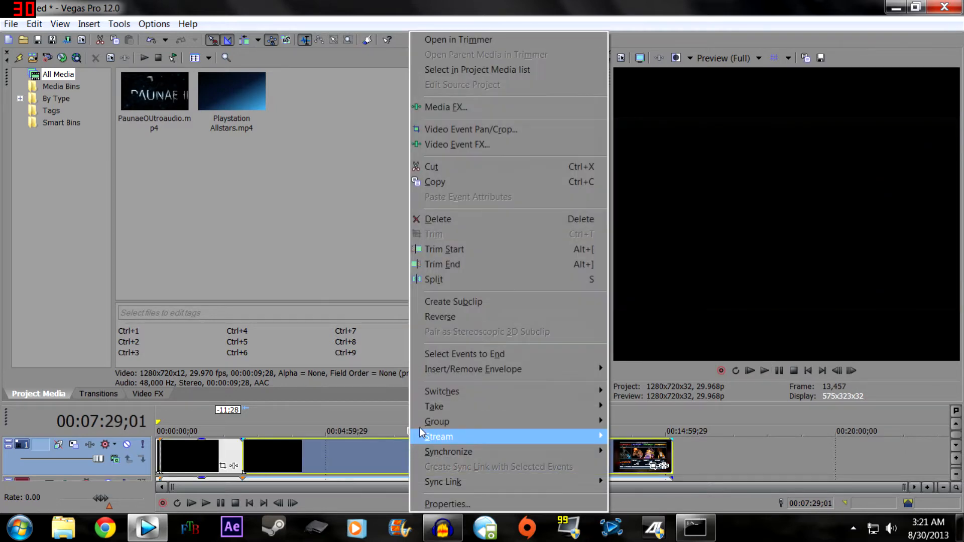
{"action": "left_click", "coordinate": [455, 284]}
- Delete the last gameplay piece after the split and scrub back through the remaining footage to 00:03:33;26
{"action": "left_click", "coordinate": [448, 458]}
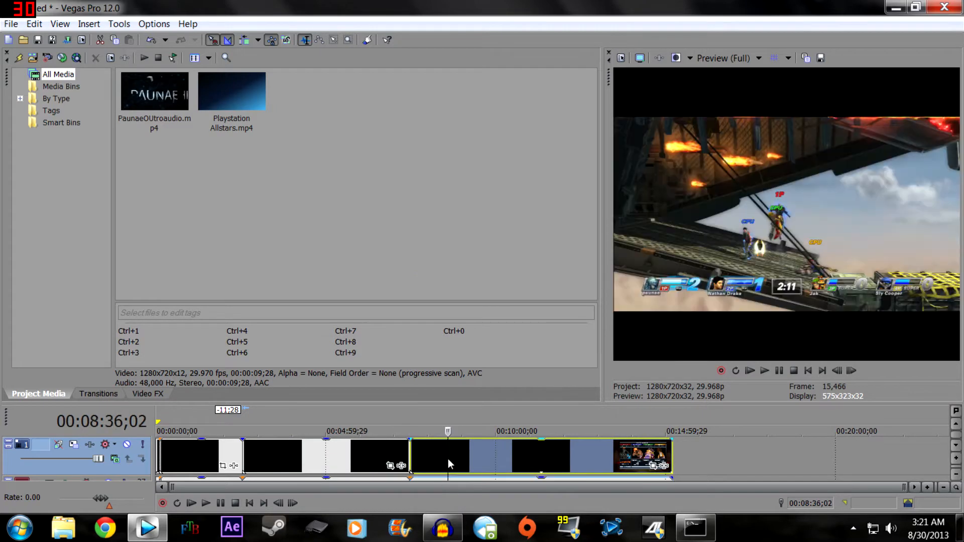
{"action": "left_click", "coordinate": [364, 460]}
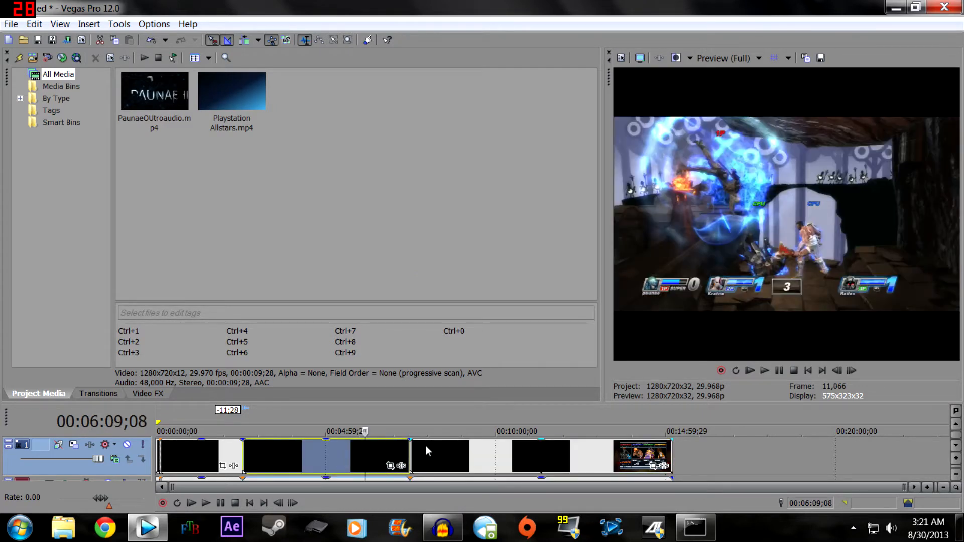
{"action": "left_click", "coordinate": [486, 456]}
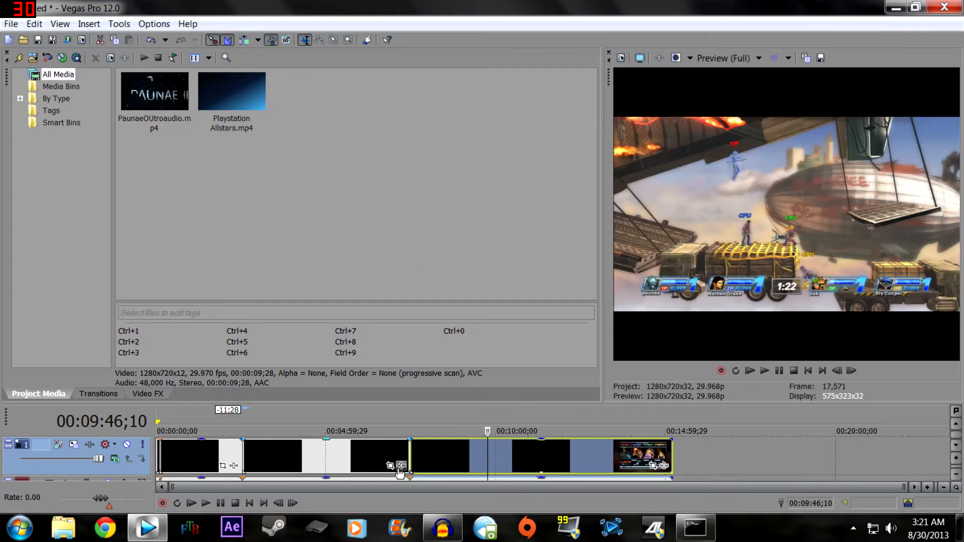
{"action": "right_click", "coordinate": [529, 457]}
{"action": "left_click", "coordinate": [544, 454]}
{"action": "right_click", "coordinate": [526, 445]}
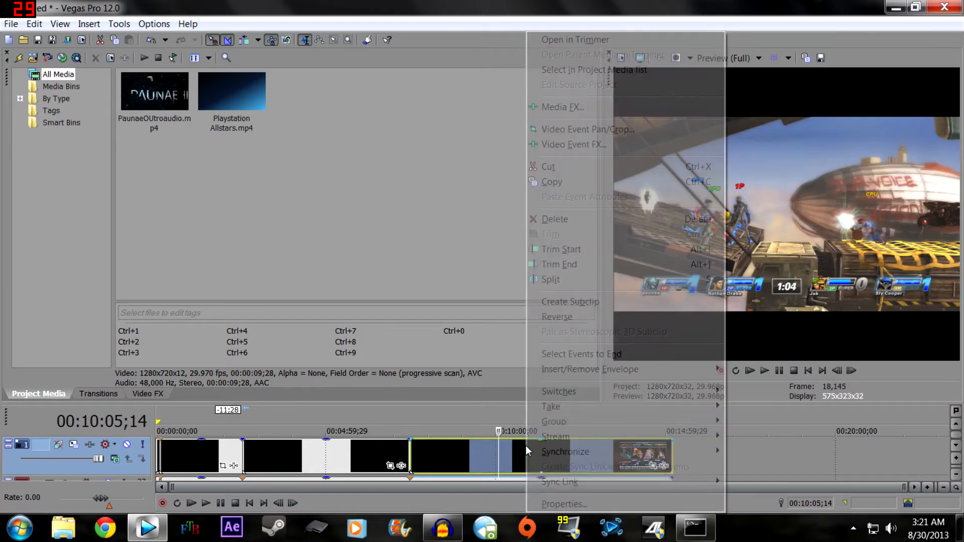
{"action": "left_click", "coordinate": [586, 216]}
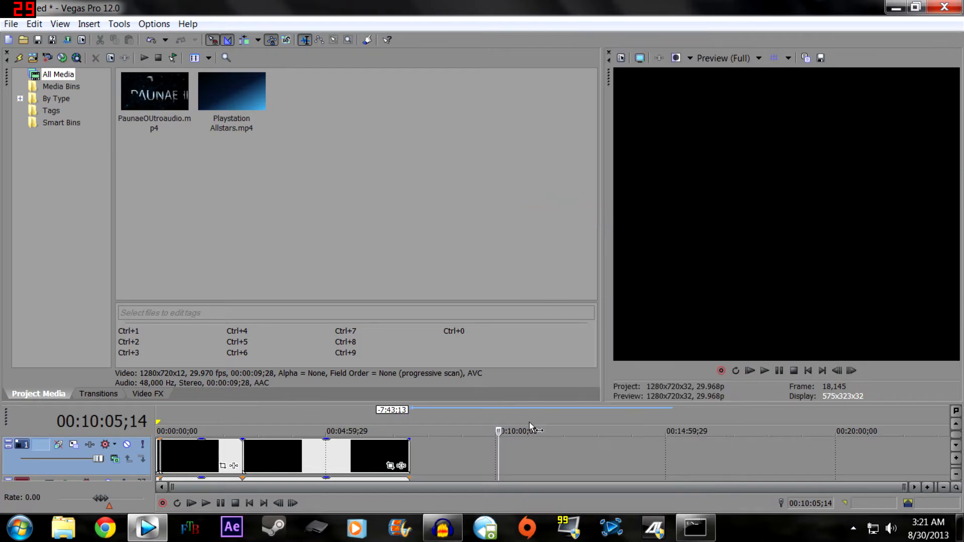
{"action": "left_click_drag", "start_coordinate": [497, 432], "coordinate": [283, 443]}
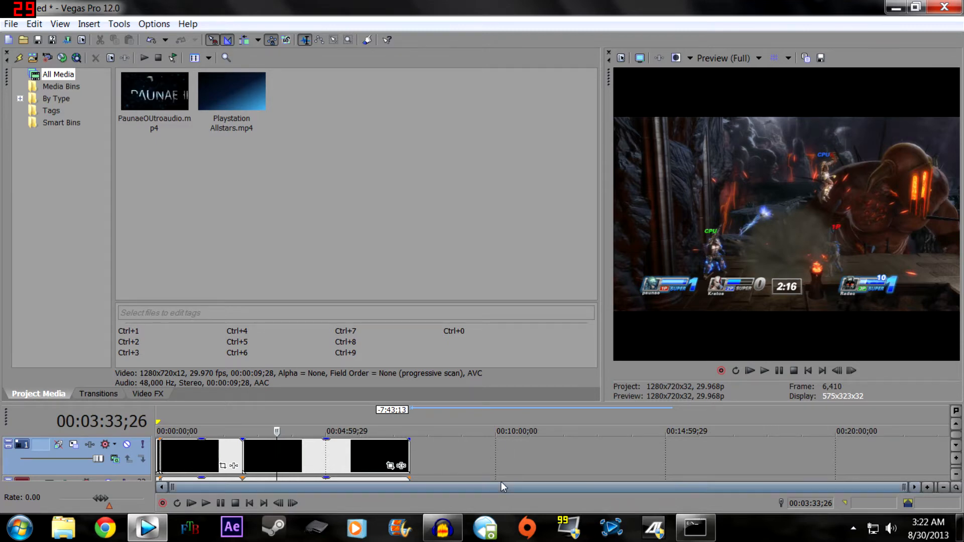
- Reopen the Vegas Pro project and look over the added Montage INtro, Playstation Allstars Commentary and Walk Home - Trainer Battle media
{"action": "mouse_move", "coordinate": [448, 537]}
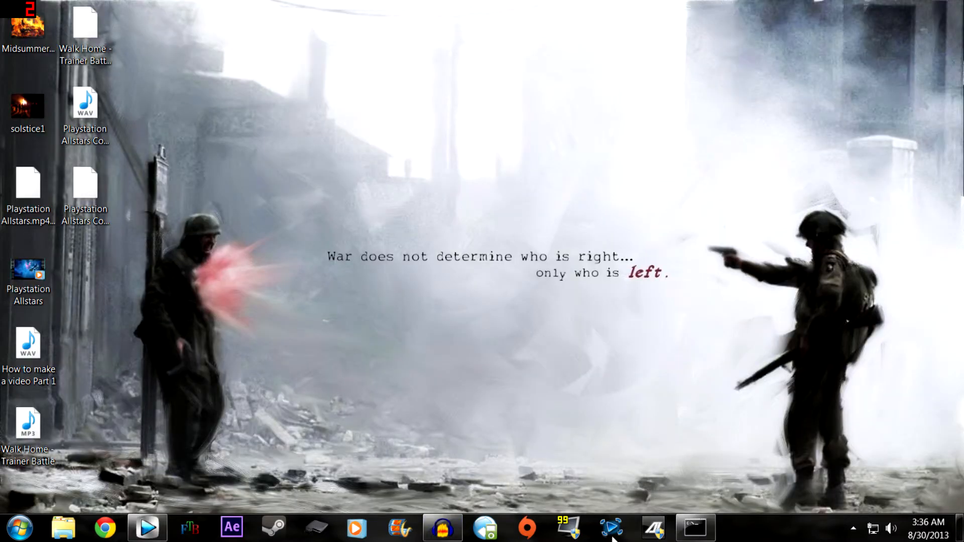
{"action": "left_click", "coordinate": [147, 527]}
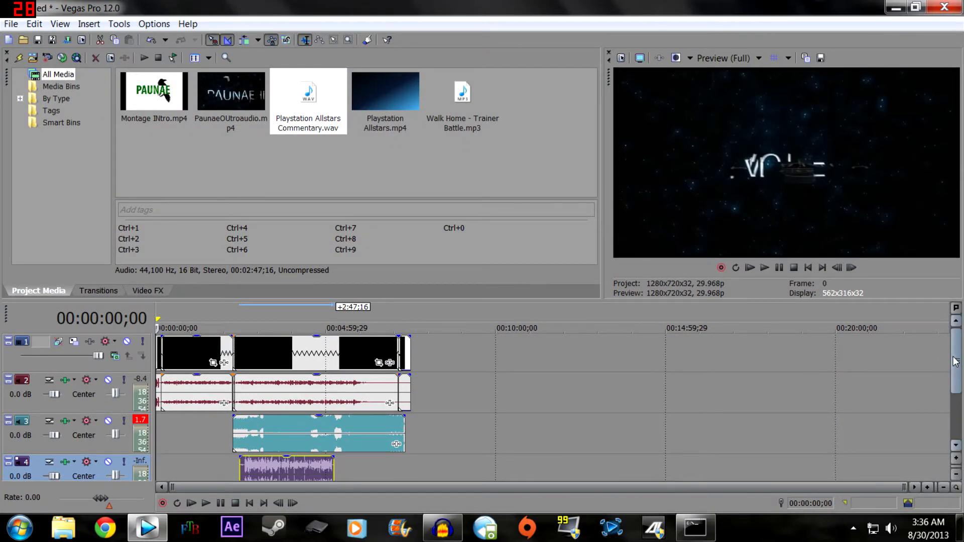
{"action": "left_click", "coordinate": [167, 107]}
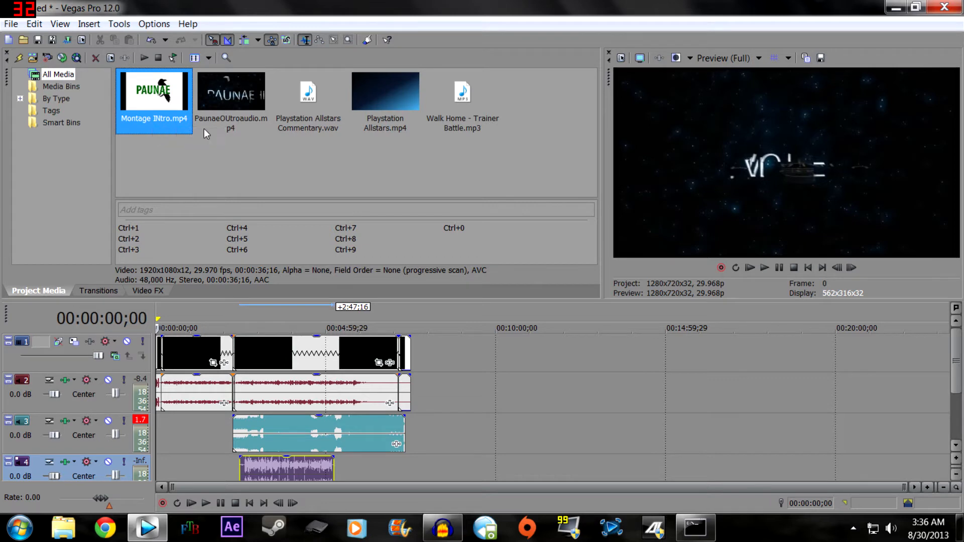
{"action": "left_click", "coordinate": [335, 120]}
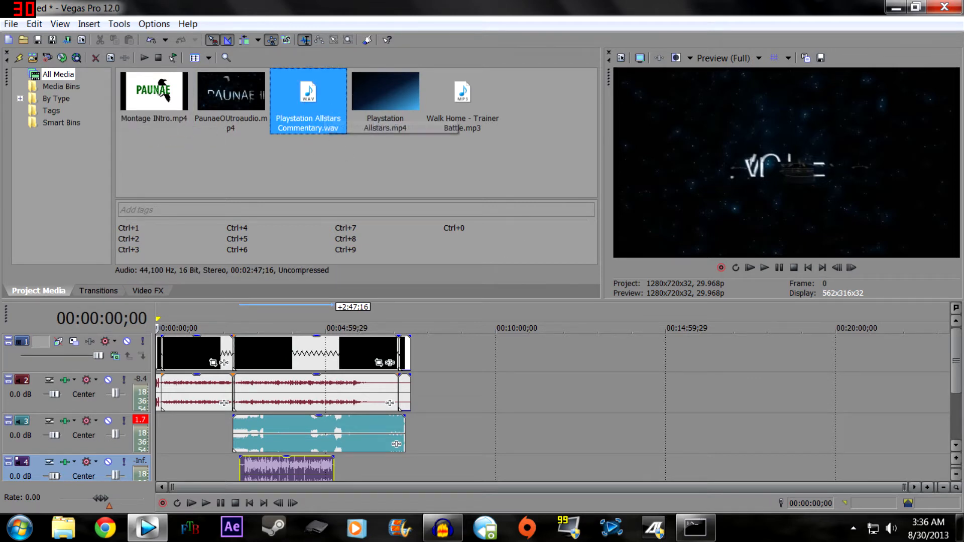
{"action": "left_click", "coordinate": [471, 123]}
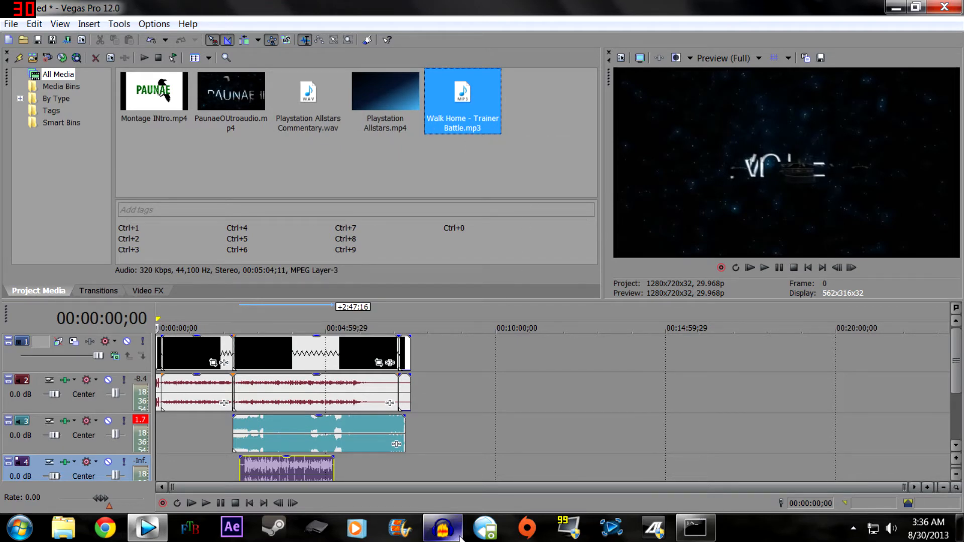
- Switch to Audacity, look over its file saving and exporting commands, and return to the Vegas Pro project
{"action": "left_click", "coordinate": [442, 528]}
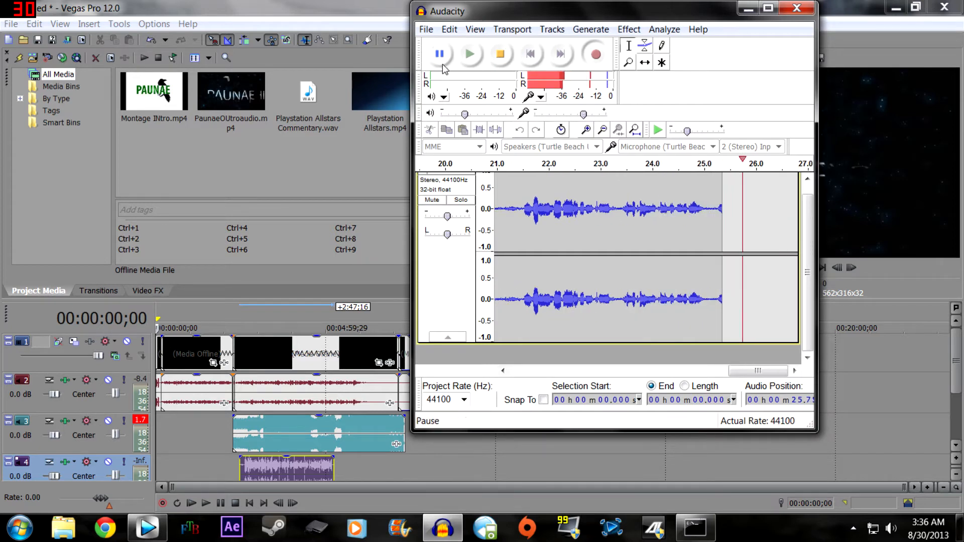
{"action": "left_click", "coordinate": [426, 29]}
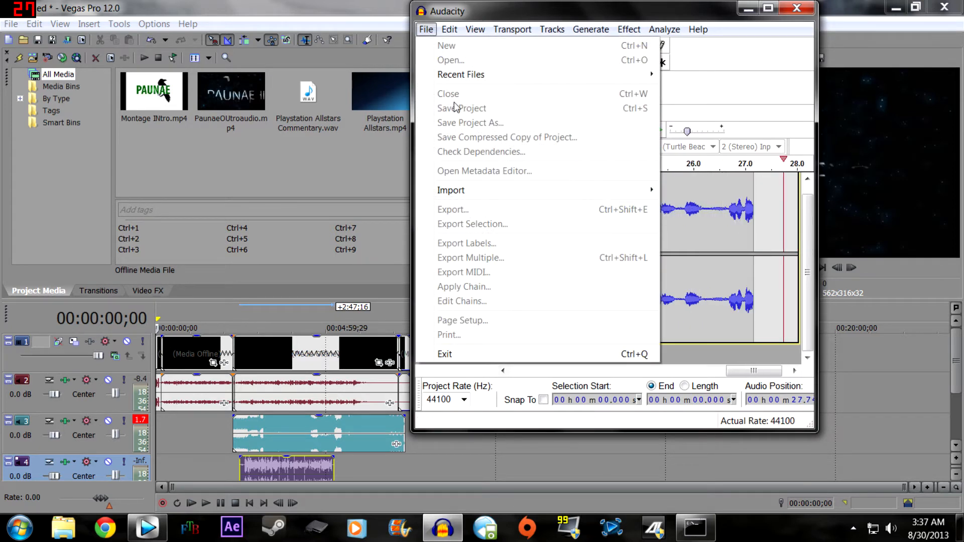
{"action": "left_click", "coordinate": [426, 30]}
{"action": "left_click", "coordinate": [747, 7]}
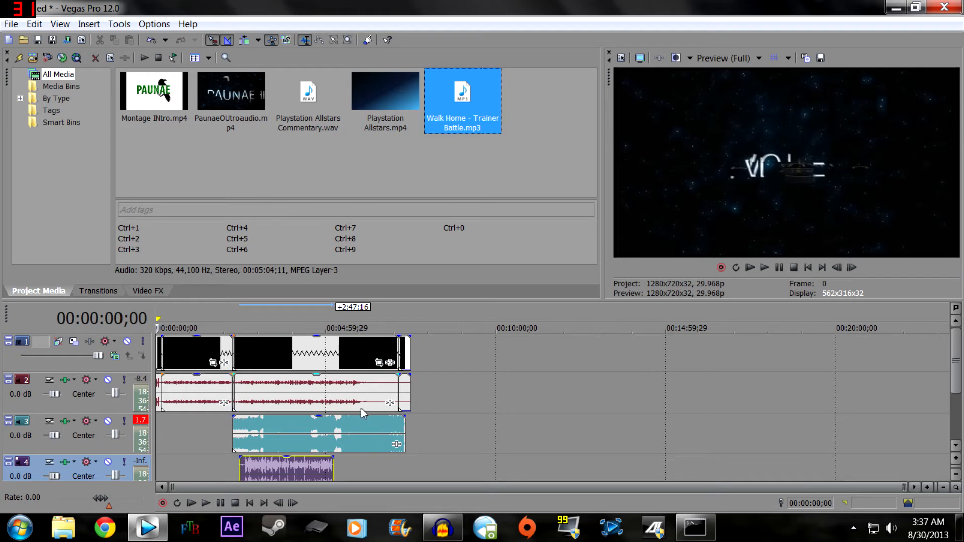
- Play the mix from 00:03:56;05 and lower the volume of the background music clip on track 3
{"action": "left_click", "coordinate": [265, 355]}
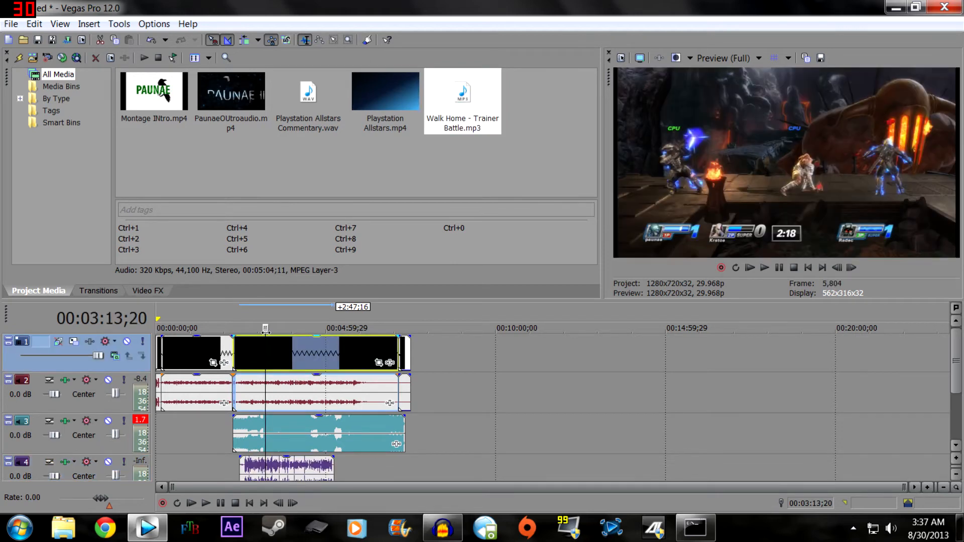
{"action": "left_click_drag", "start_coordinate": [265, 330], "coordinate": [252, 330]}
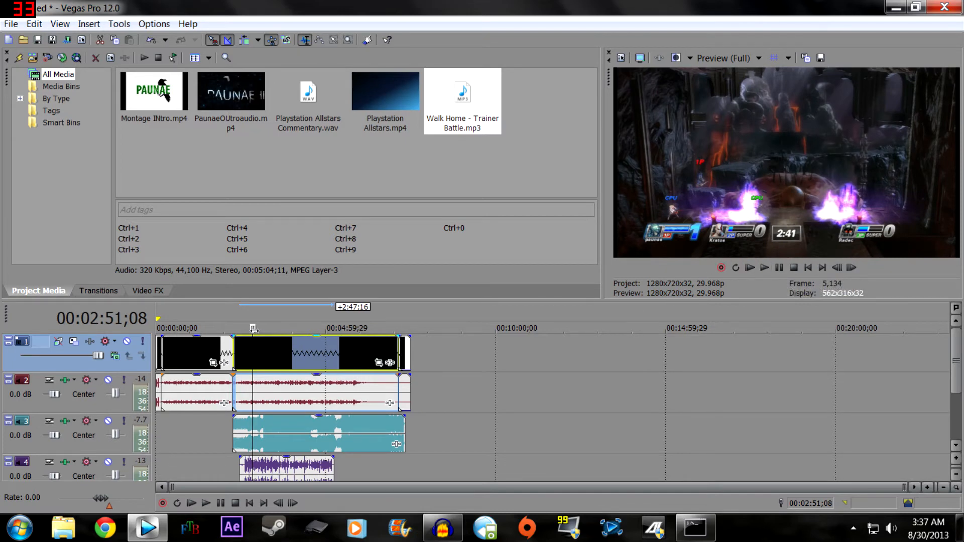
{"action": "left_click_drag", "start_coordinate": [253, 328], "coordinate": [289, 332]}
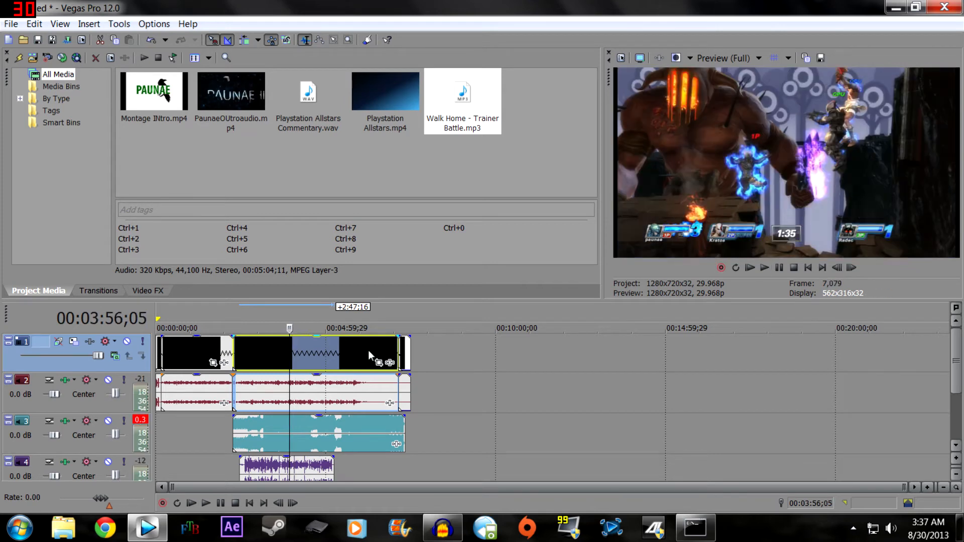
{"action": "left_click", "coordinate": [763, 269]}
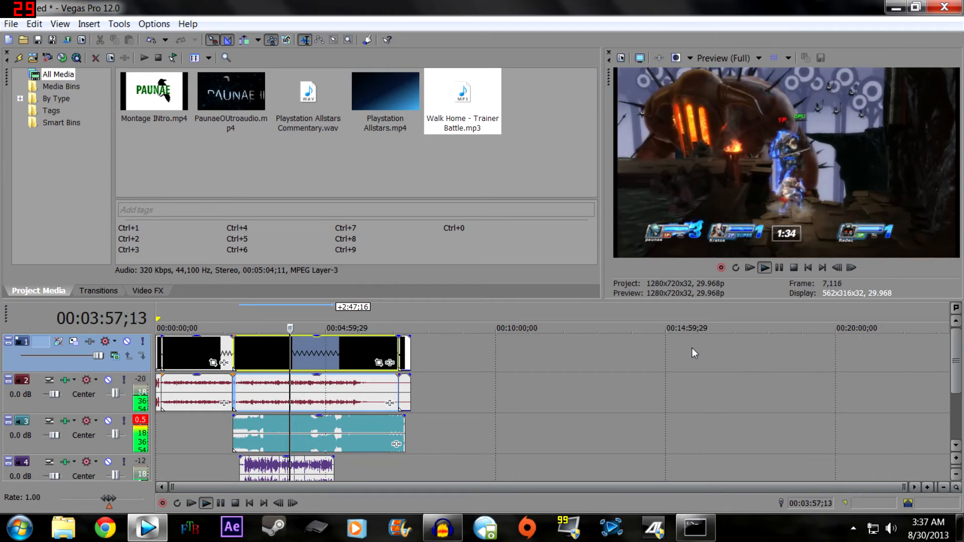
{"action": "left_click_drag", "start_coordinate": [324, 422], "coordinate": [324, 440]}
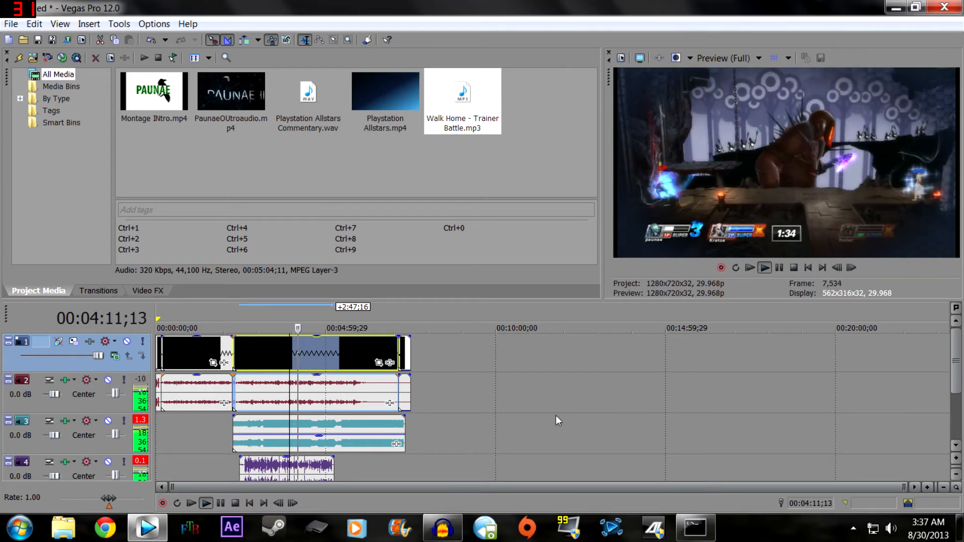
- Move the commentary clip on track 4 about 11 seconds earlier to line up with the start of the background music
{"action": "left_click", "coordinate": [272, 471]}
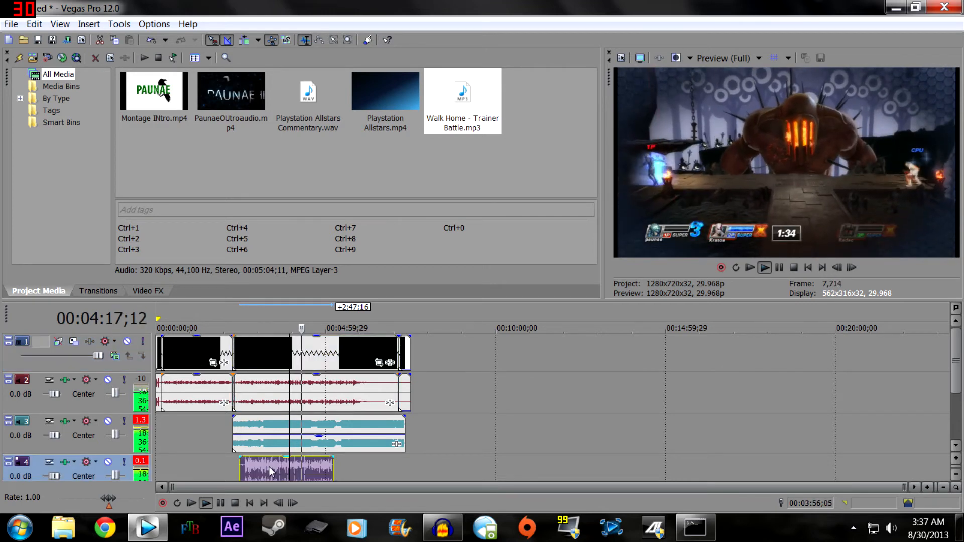
{"action": "left_click_drag", "start_coordinate": [272, 470], "coordinate": [266, 468]}
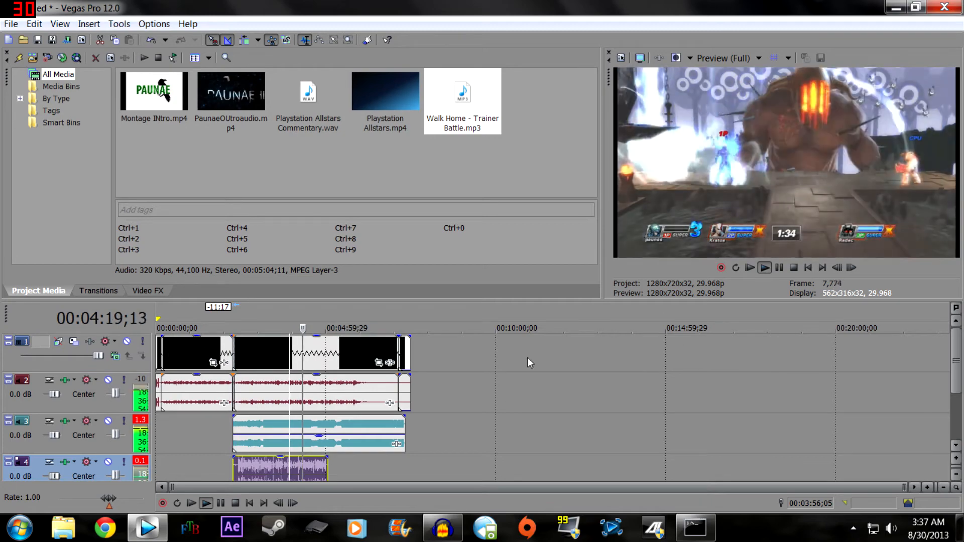
{"action": "left_click", "coordinate": [298, 354]}
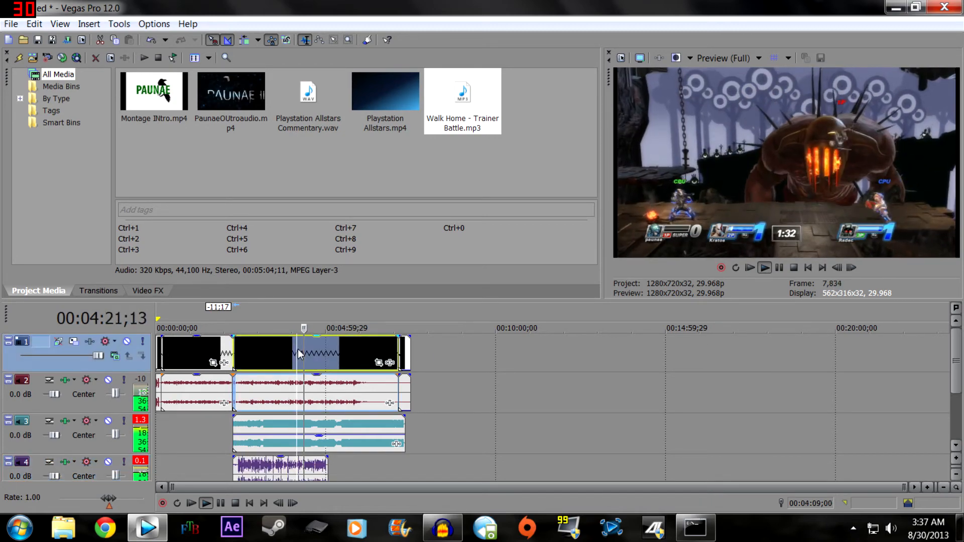
{"action": "left_click", "coordinate": [285, 350]}
- Play the mix from 00:04:17;15 and again from 00:03:56;05 to judge the commentary against the background music
{"action": "mouse_move", "coordinate": [303, 328]}
{"action": "left_mouse_down"}
{"action": "mouse_move", "coordinate": [272, 329]}
{"action": "mouse_move", "coordinate": [302, 328]}
{"action": "left_mouse_up"}
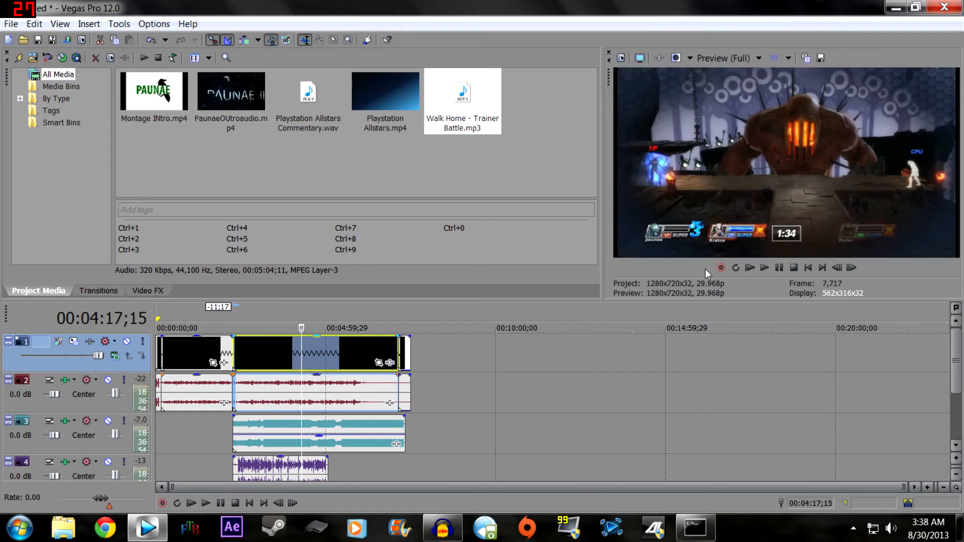
{"action": "left_click", "coordinate": [764, 268]}
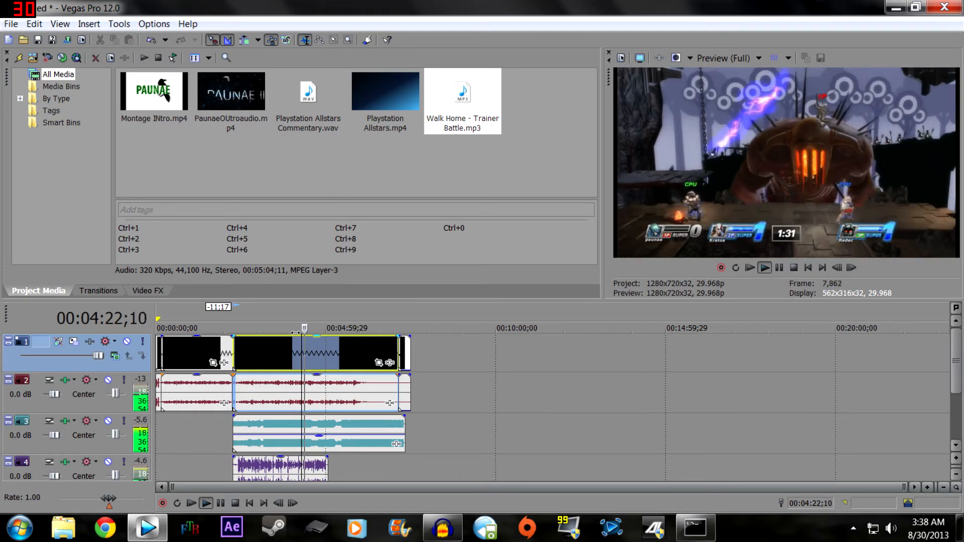
{"action": "mouse_move", "coordinate": [305, 329]}
{"action": "left_mouse_down"}
{"action": "mouse_move", "coordinate": [281, 328]}
{"action": "mouse_move", "coordinate": [289, 329]}
{"action": "left_mouse_up"}
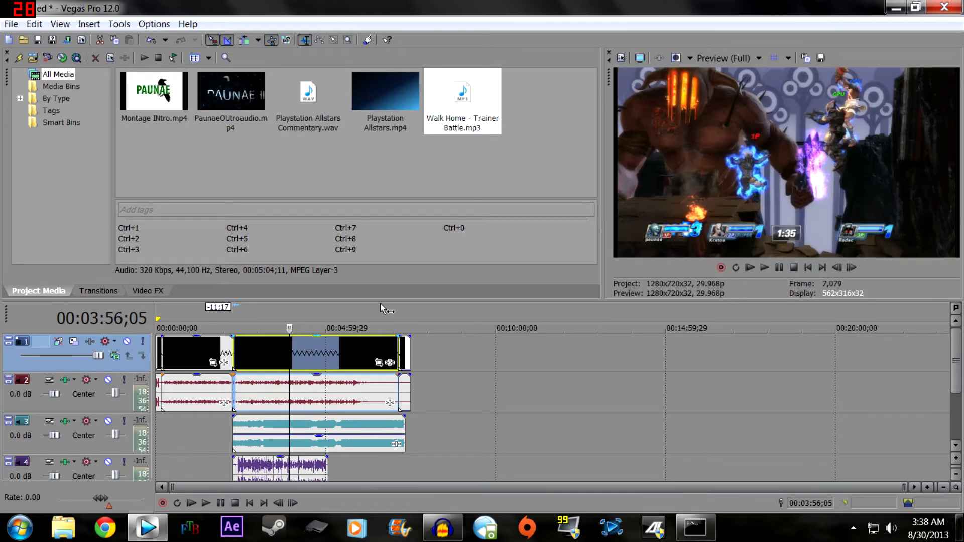
{"action": "left_click", "coordinate": [765, 269]}
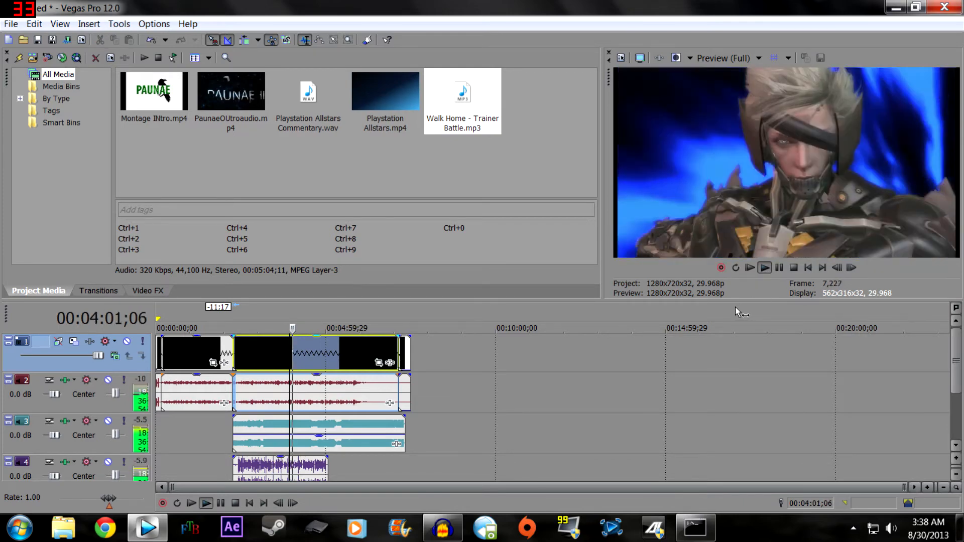
{"action": "left_click", "coordinate": [779, 268]}
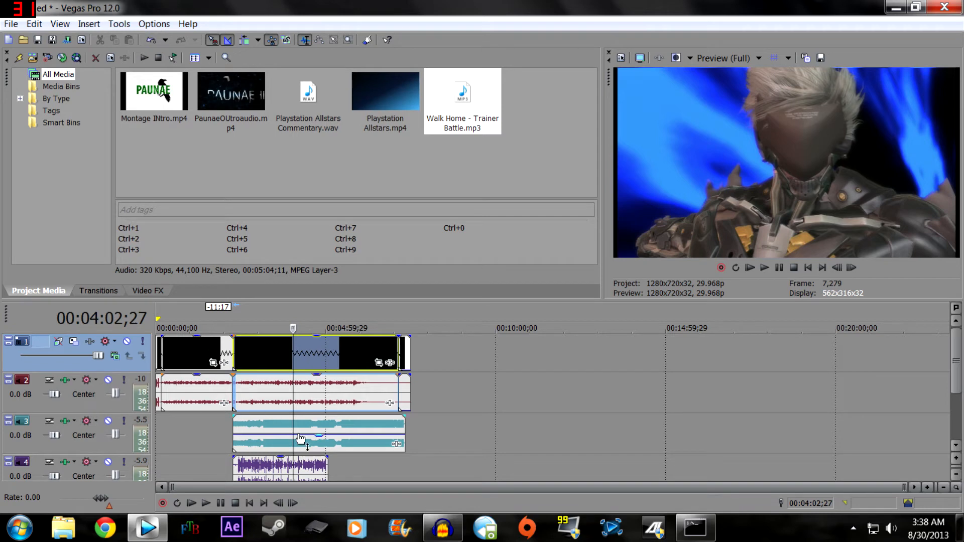
- Lower the background music clip's gain to about -17.6 dB and set the commentary track's volume to 6.1 dB
{"action": "left_click_drag", "start_coordinate": [319, 434], "coordinate": [324, 451]}
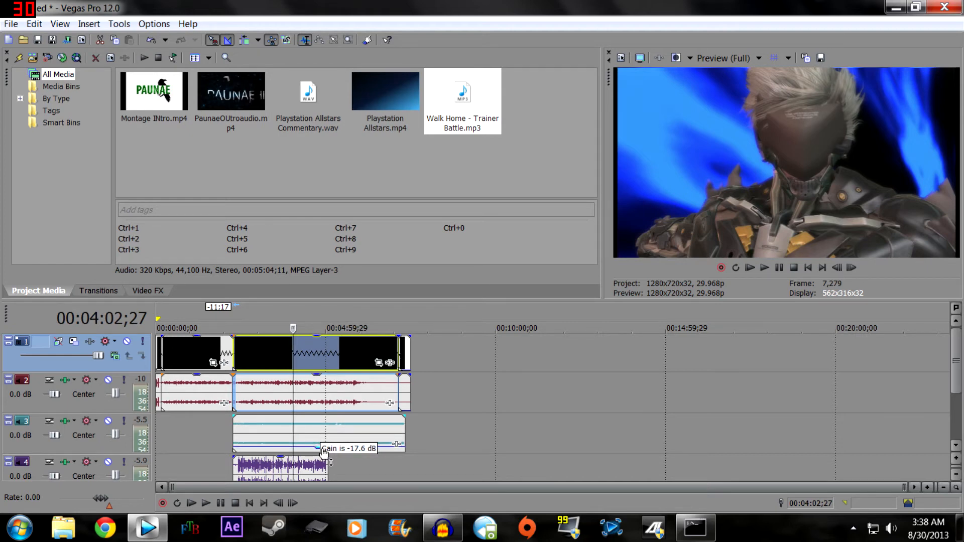
{"action": "left_click_drag", "start_coordinate": [323, 452], "coordinate": [317, 453]}
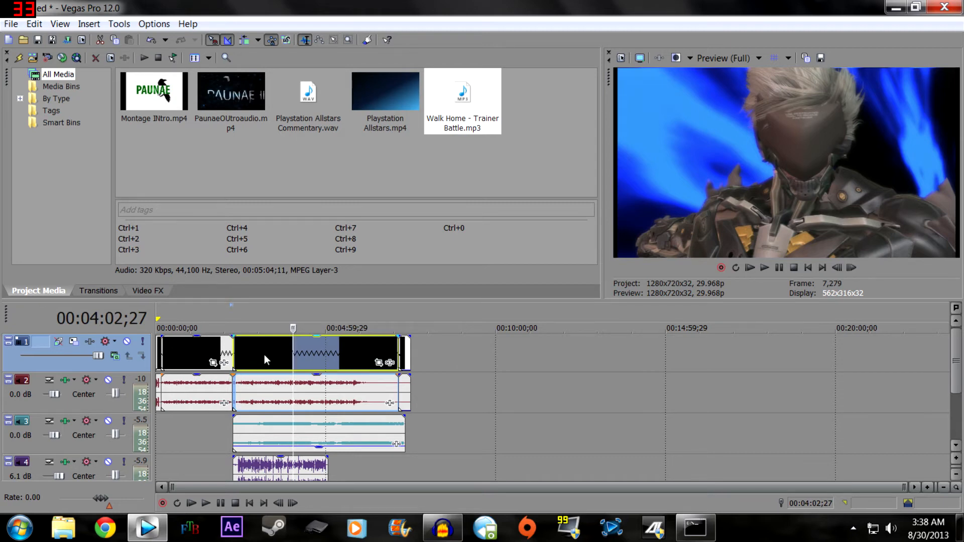
- Play the mix from 00:04:13;08 to check the balance between commentary and music
{"action": "mouse_move", "coordinate": [293, 329]}
{"action": "left_mouse_down"}
{"action": "mouse_move", "coordinate": [236, 329]}
{"action": "mouse_move", "coordinate": [309, 330]}
{"action": "mouse_move", "coordinate": [299, 329]}
{"action": "left_mouse_up"}
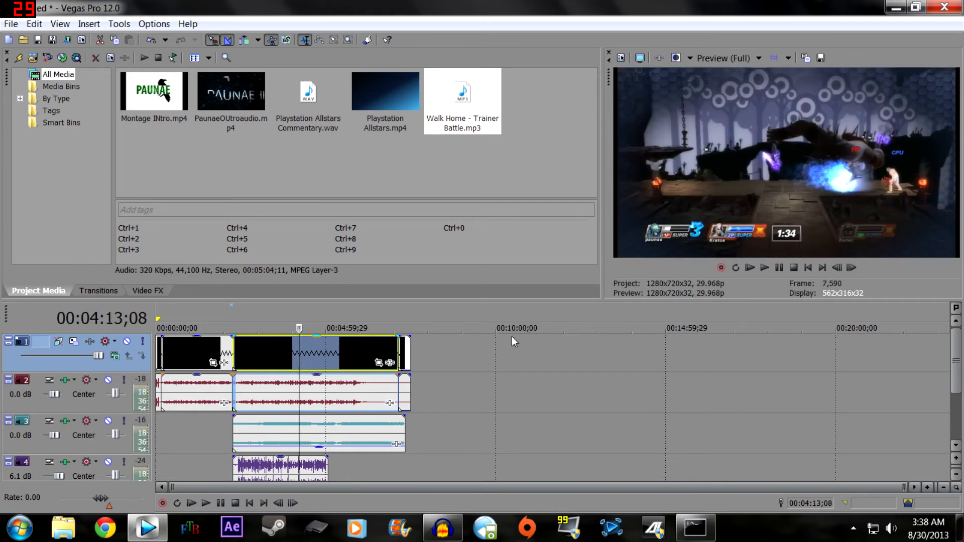
{"action": "left_click", "coordinate": [765, 268]}
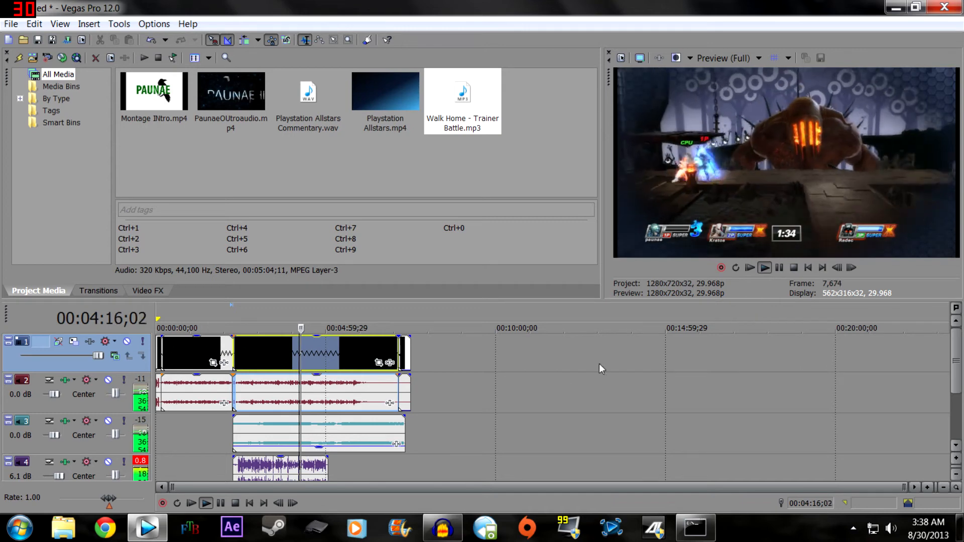
{"action": "left_click", "coordinate": [779, 268]}
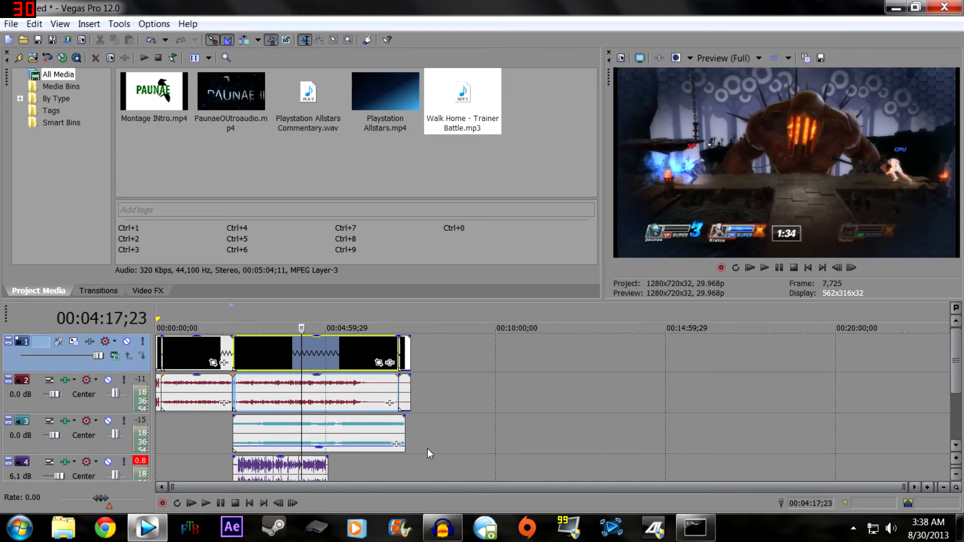
- Move the commentary clip on track 4 about 6 seconds later on the timeline
{"action": "scroll", "coordinate": [429, 446], "scroll_direction": "up", "scroll_amount": 3}
{"action": "scroll", "coordinate": [432, 446], "scroll_direction": "up", "scroll_amount": 2}
{"action": "left_click_drag", "start_coordinate": [375, 468], "coordinate": [386, 474]}
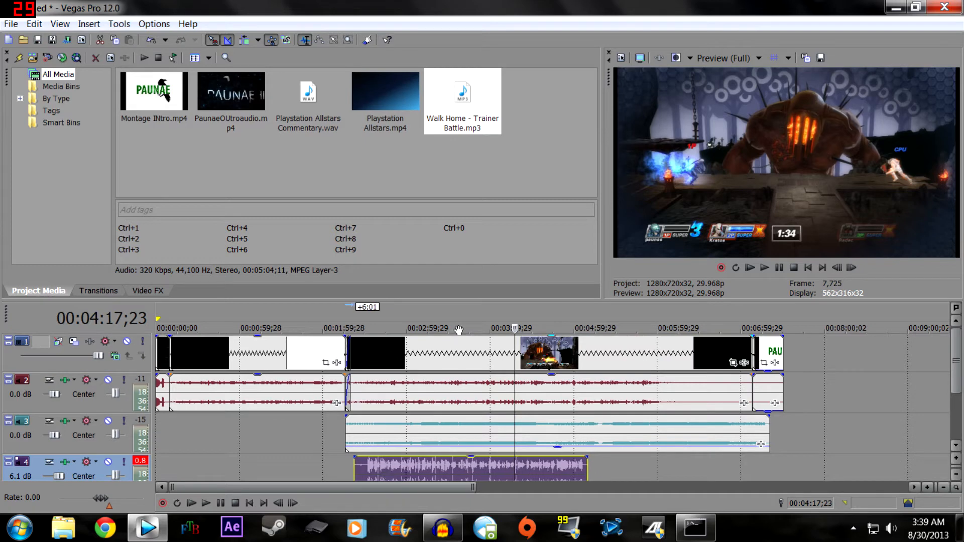
- Play the mix from 00:04:02;07 to check the commentary's timing and volume
{"action": "left_click_drag", "start_coordinate": [513, 328], "coordinate": [493, 329]}
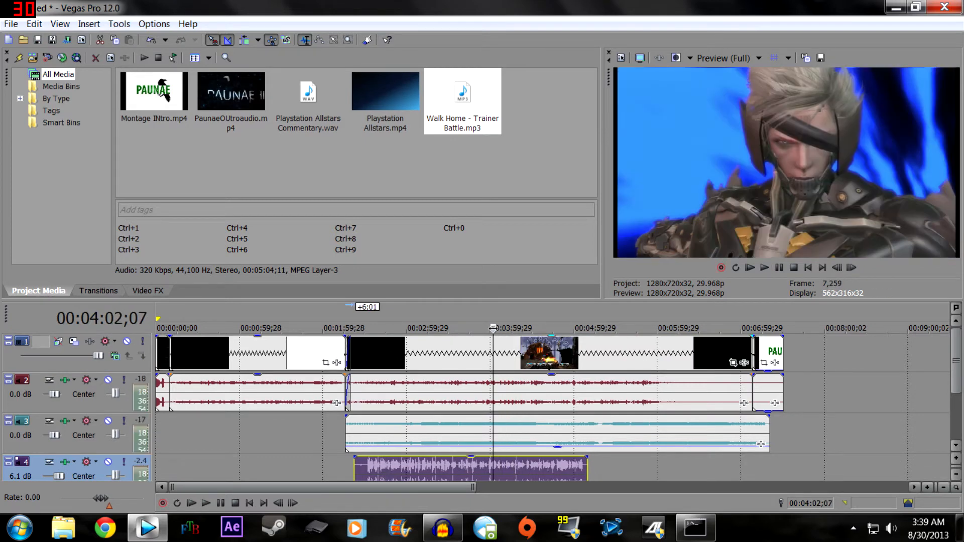
{"action": "left_click", "coordinate": [760, 267]}
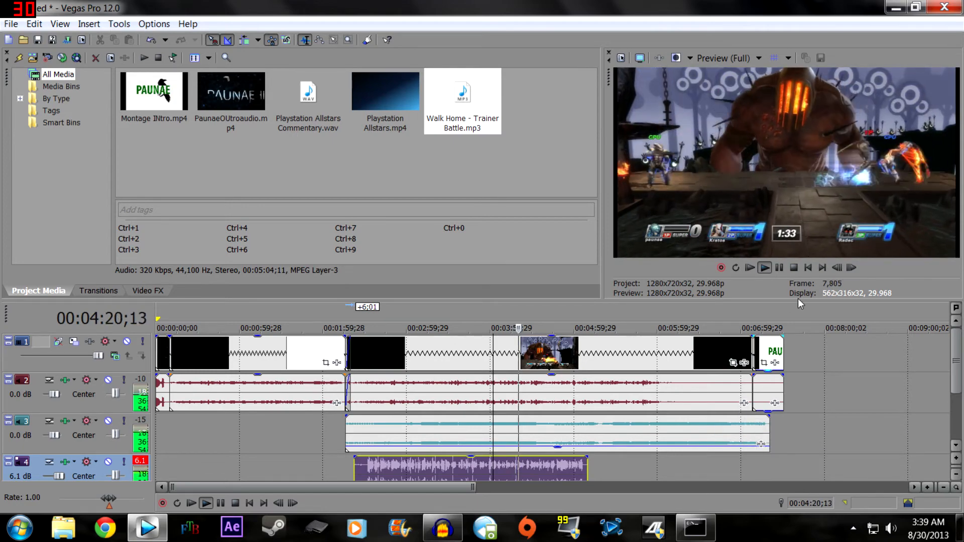
{"action": "key", "text": "Return"}
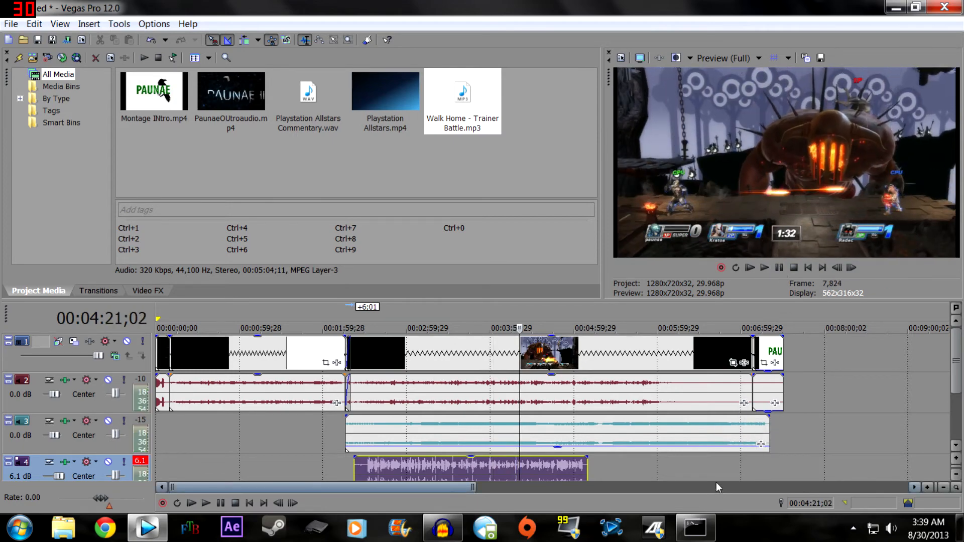
- Scrub and play the gameplay from 00:05:12;09 onward to examine where the match ends and the match summary begins
{"action": "left_click_drag", "start_coordinate": [519, 328], "coordinate": [590, 343]}
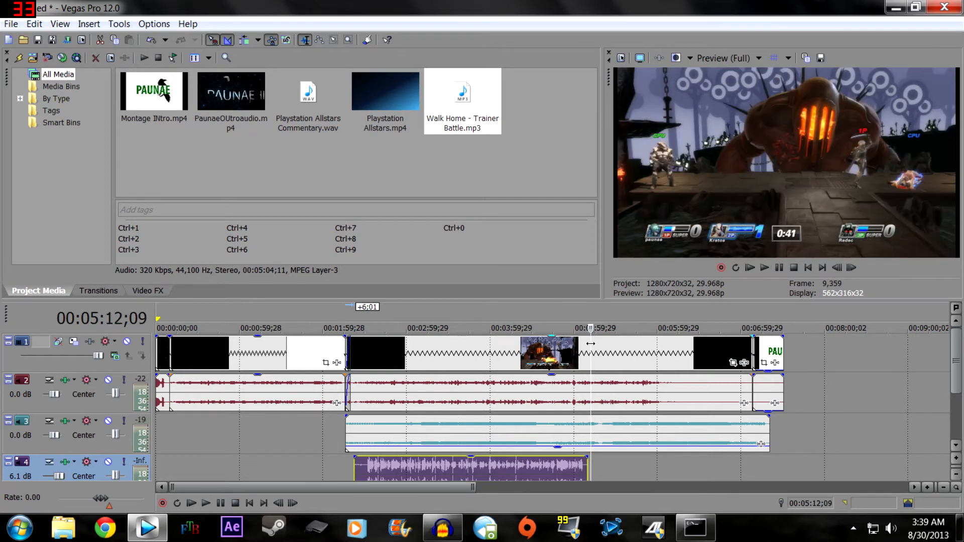
{"action": "key", "text": "space"}
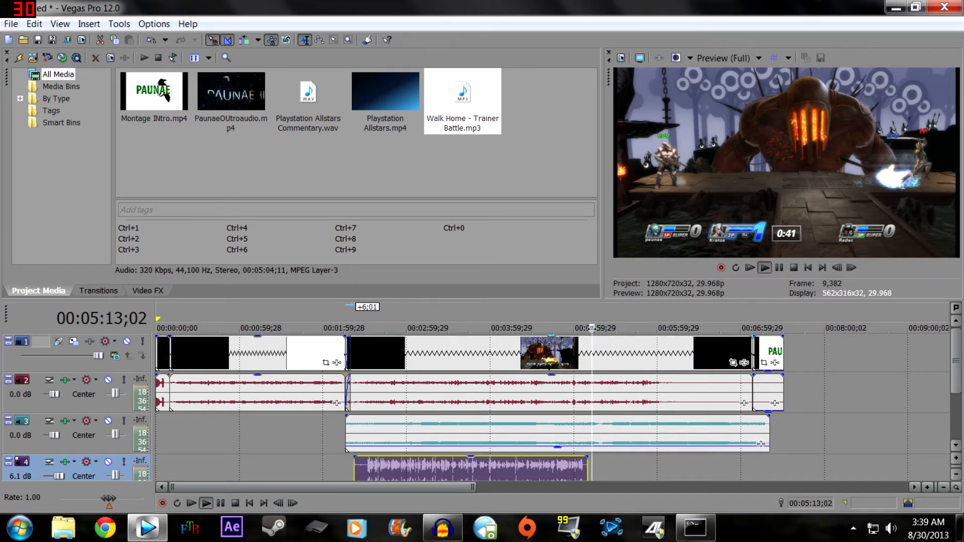
{"action": "left_click_drag", "start_coordinate": [592, 328], "coordinate": [653, 327]}
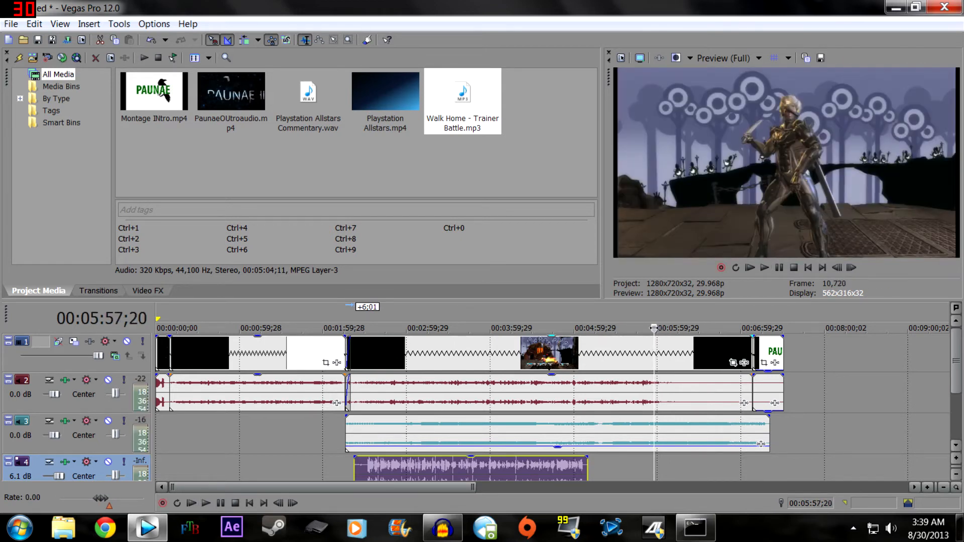
{"action": "left_click", "coordinate": [762, 271]}
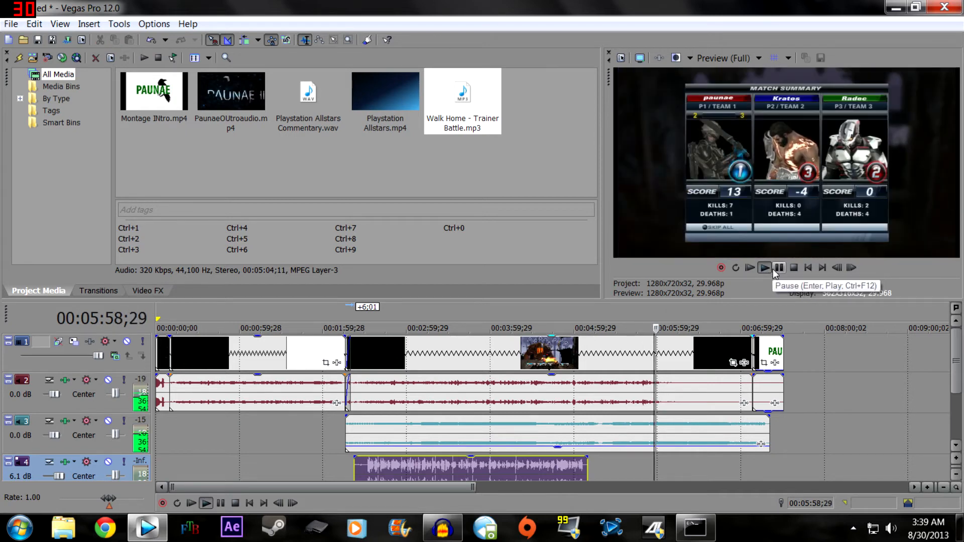
{"action": "left_click", "coordinate": [778, 270]}
{"action": "left_click", "coordinate": [793, 267]}
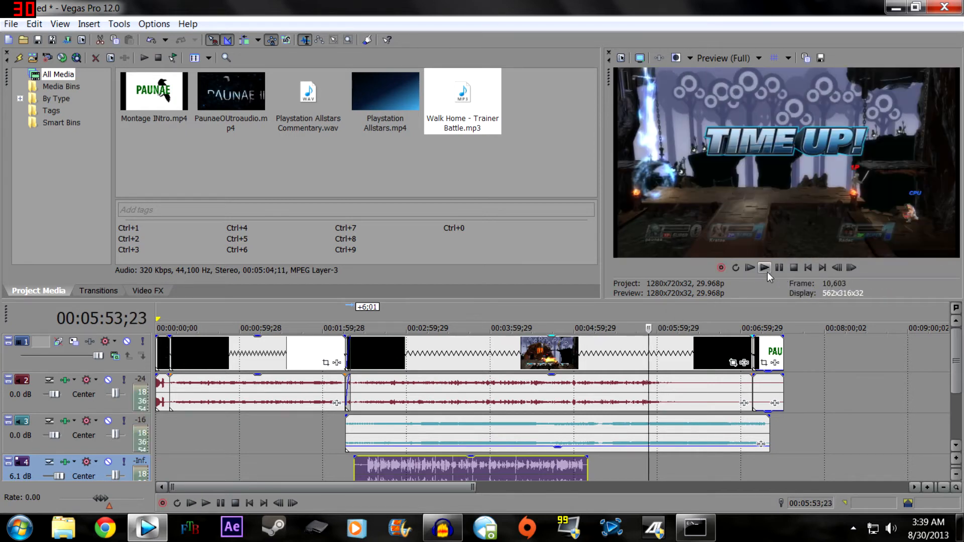
{"action": "left_click", "coordinate": [766, 271]}
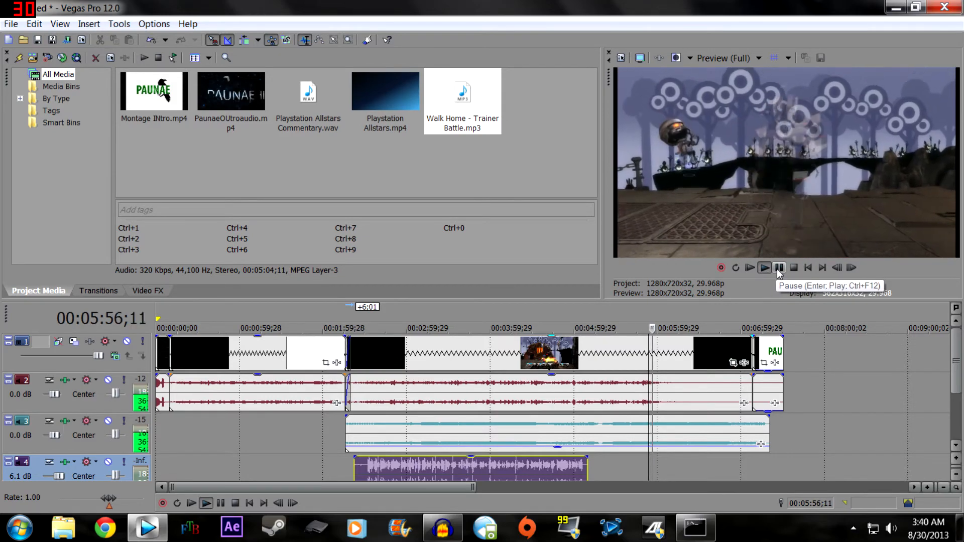
{"action": "left_click", "coordinate": [779, 268]}
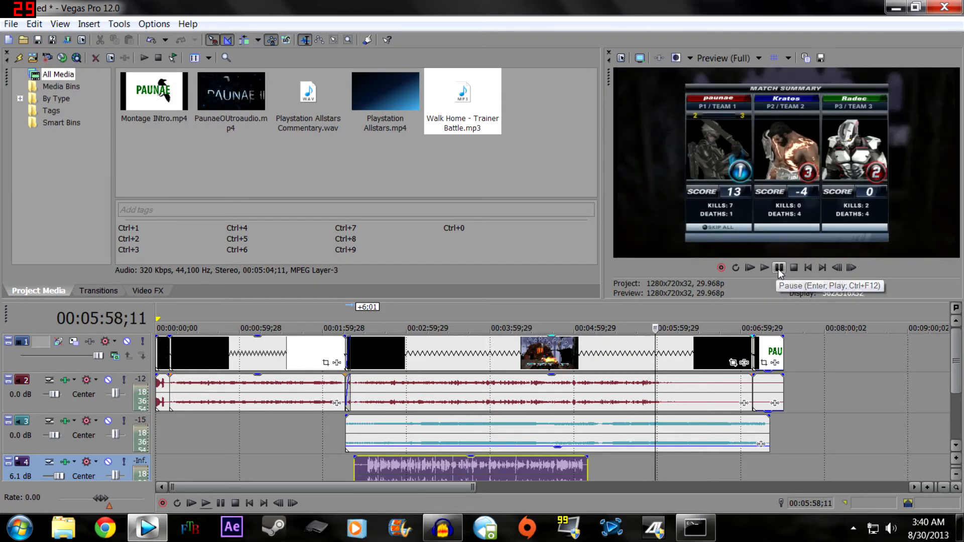
- Split the gameplay clip at 00:05:58;00, just before the match summary screen
{"action": "scroll", "coordinate": [658, 347], "scroll_direction": "up", "scroll_amount": 5}
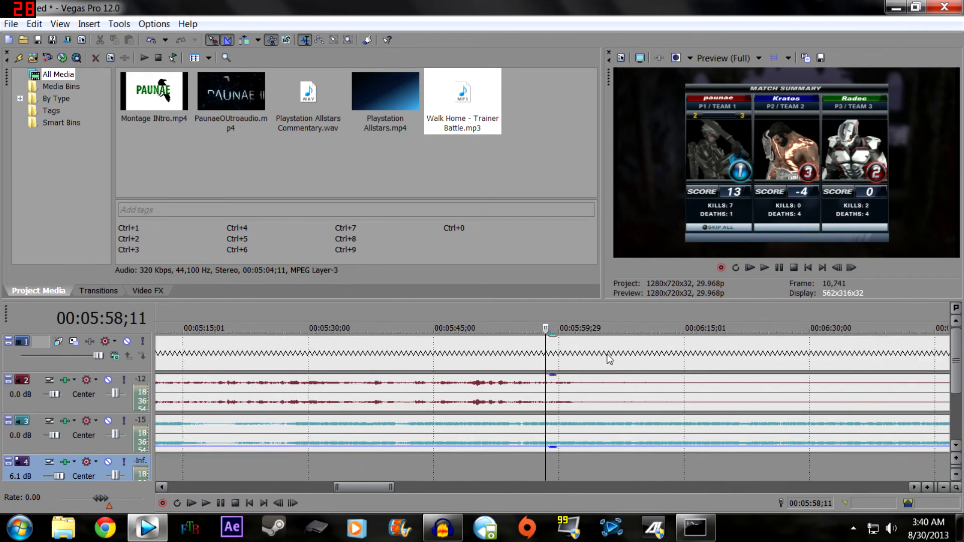
{"action": "left_click_drag", "start_coordinate": [544, 327], "coordinate": [545, 329]}
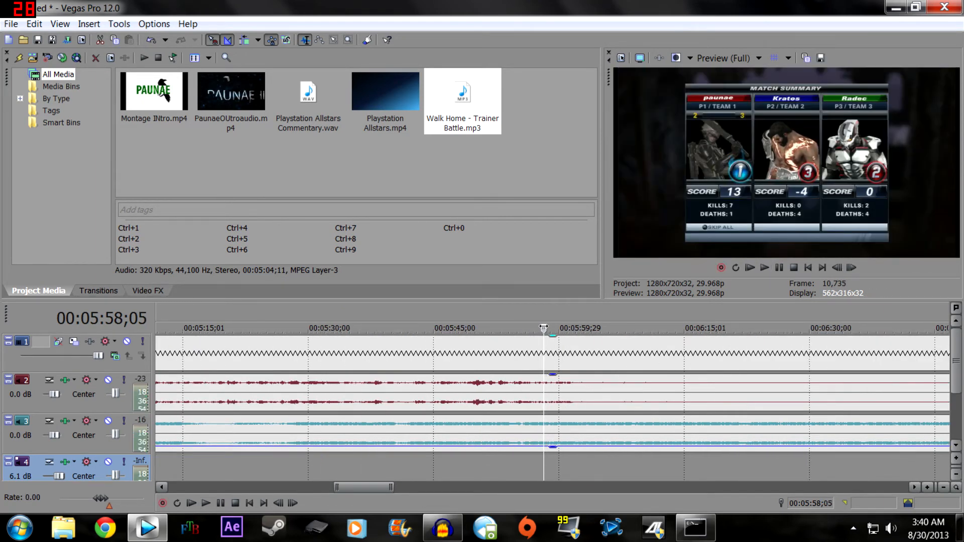
{"action": "left_click_drag", "start_coordinate": [543, 329], "coordinate": [542, 328]}
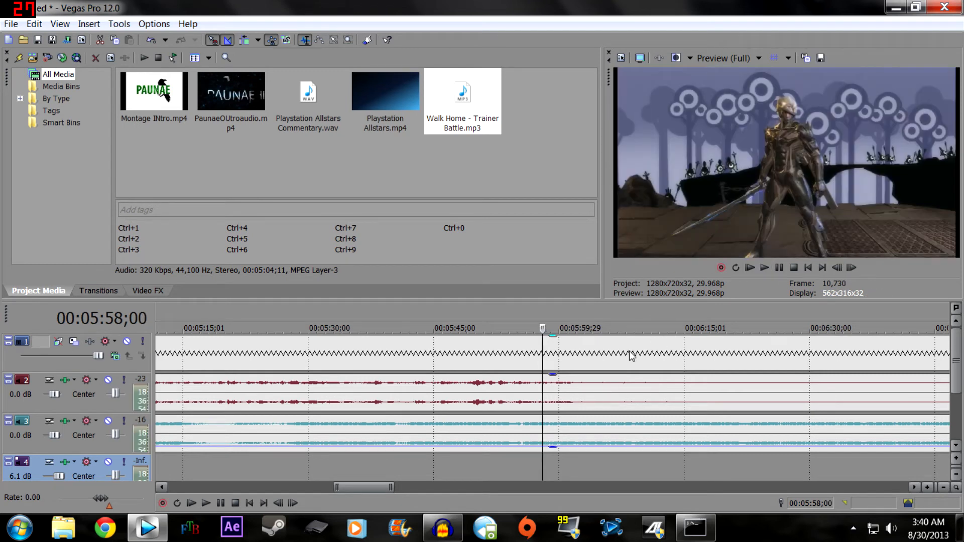
{"action": "left_click", "coordinate": [548, 356]}
{"action": "right_click", "coordinate": [545, 356]}
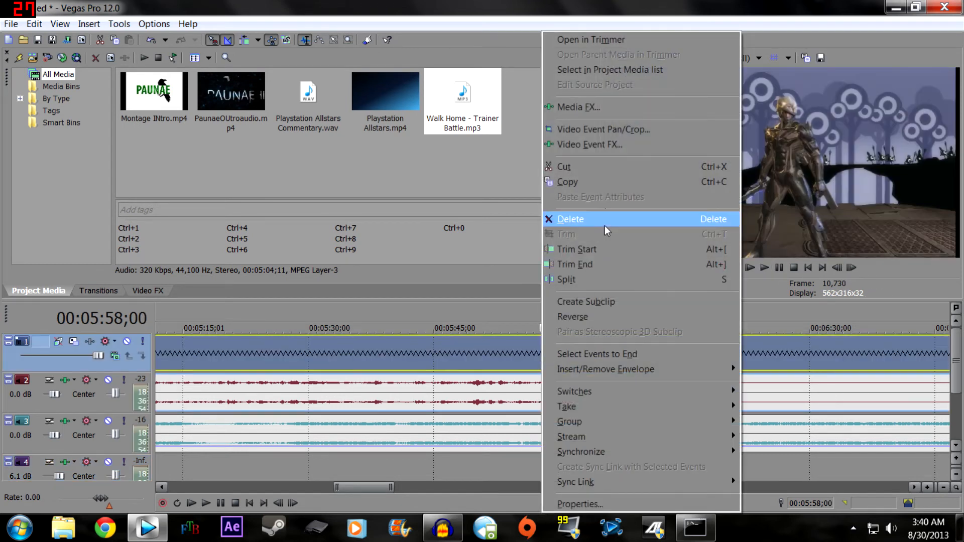
{"action": "left_click", "coordinate": [592, 280]}
- Delete the gameplay piece after the split and move the closing PAUNAE clip back against the end of the remaining gameplay
{"action": "right_click", "coordinate": [616, 353]}
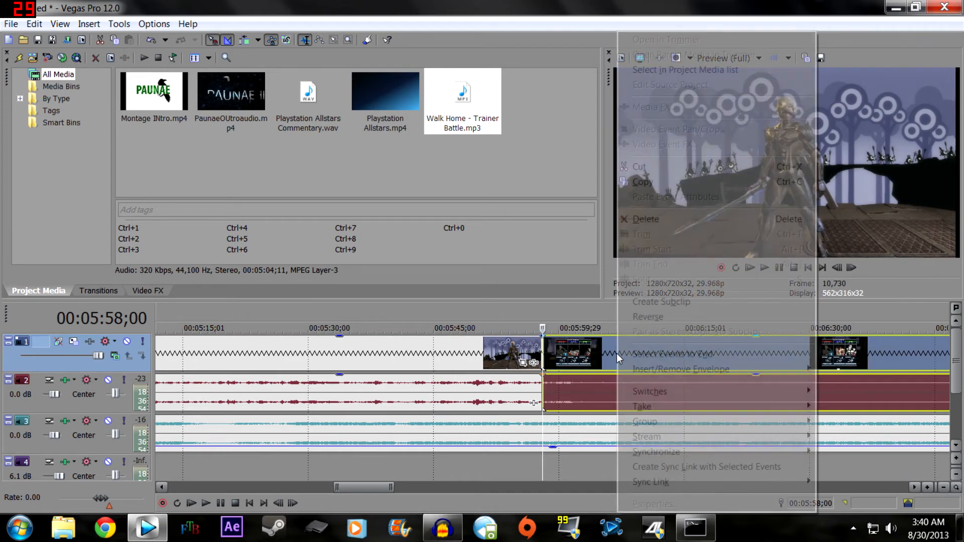
{"action": "left_click", "coordinate": [669, 219]}
{"action": "scroll", "coordinate": [586, 381], "scroll_direction": "down", "scroll_amount": 6}
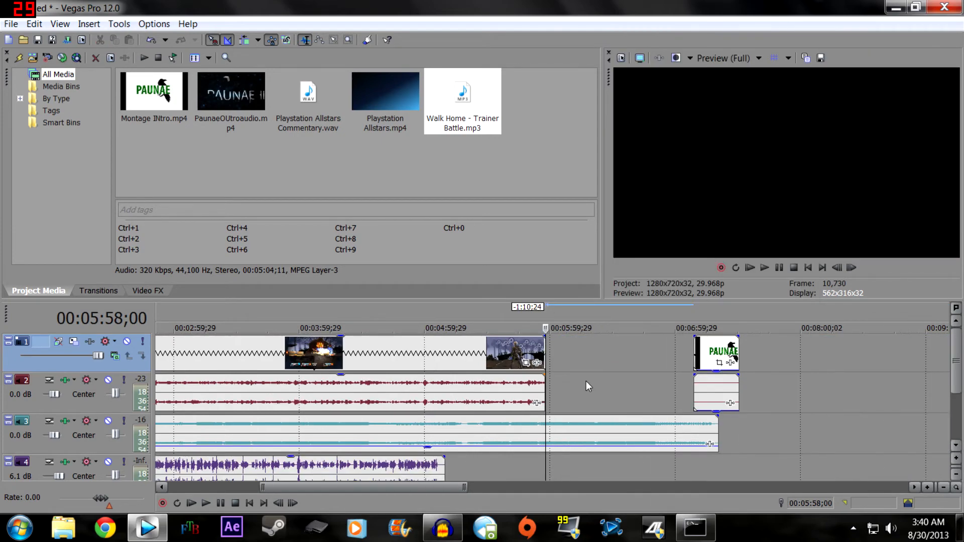
{"action": "left_click_drag", "start_coordinate": [619, 354], "coordinate": [540, 372]}
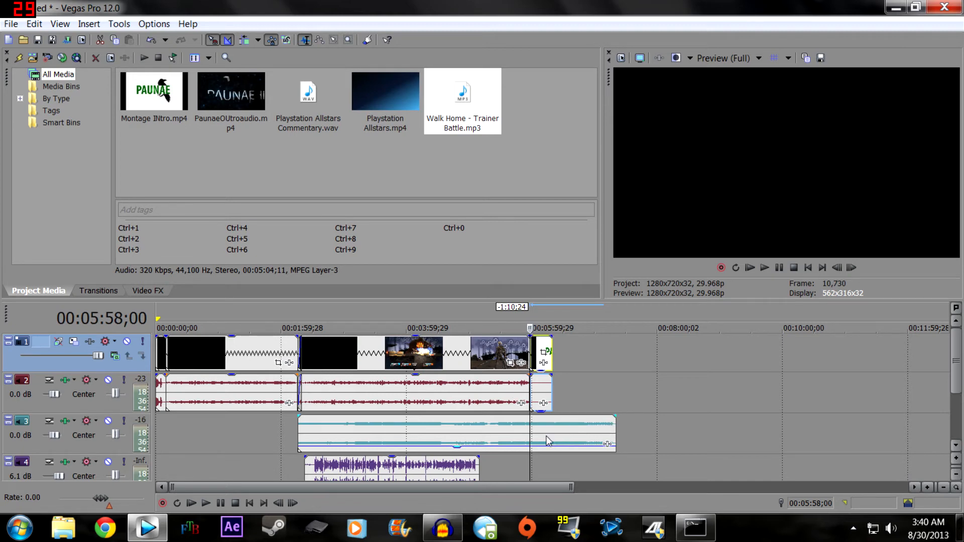
- Split the background music clip at 00:05:09;21, where the commentary ends, and raise the second piece's gain to about -6.1 dB
{"action": "left_click", "coordinate": [487, 424]}
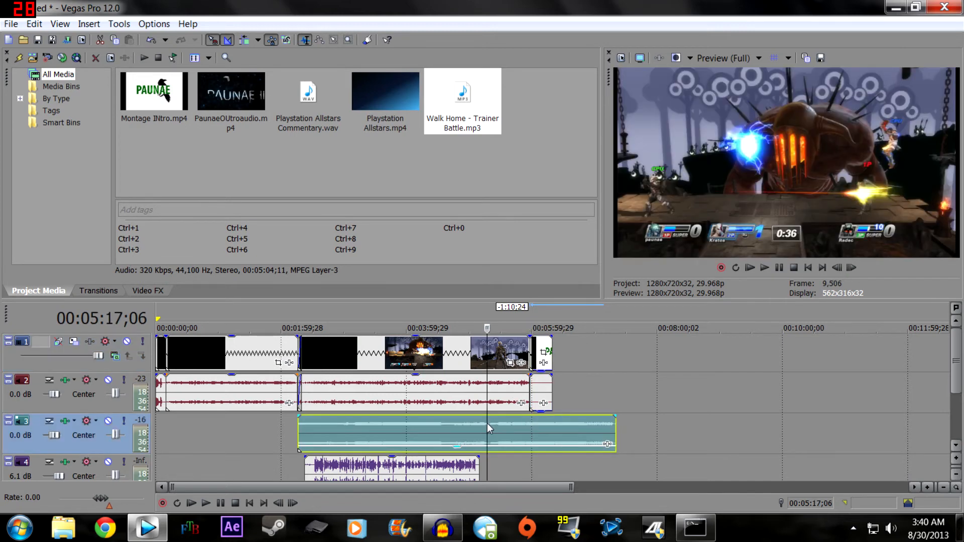
{"action": "left_click", "coordinate": [481, 328]}
{"action": "left_click_drag", "start_coordinate": [481, 327], "coordinate": [479, 329]}
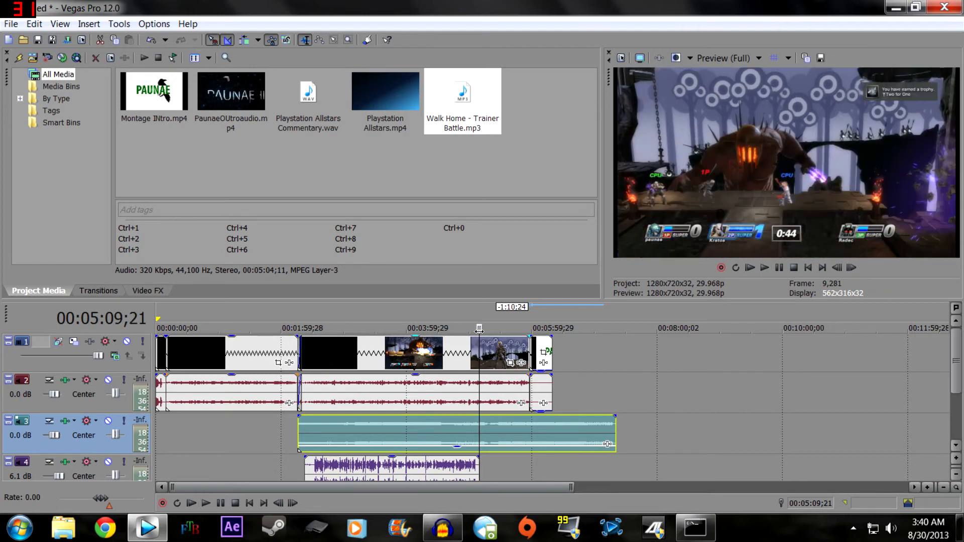
{"action": "right_click", "coordinate": [479, 427]}
{"action": "left_click", "coordinate": [566, 292]}
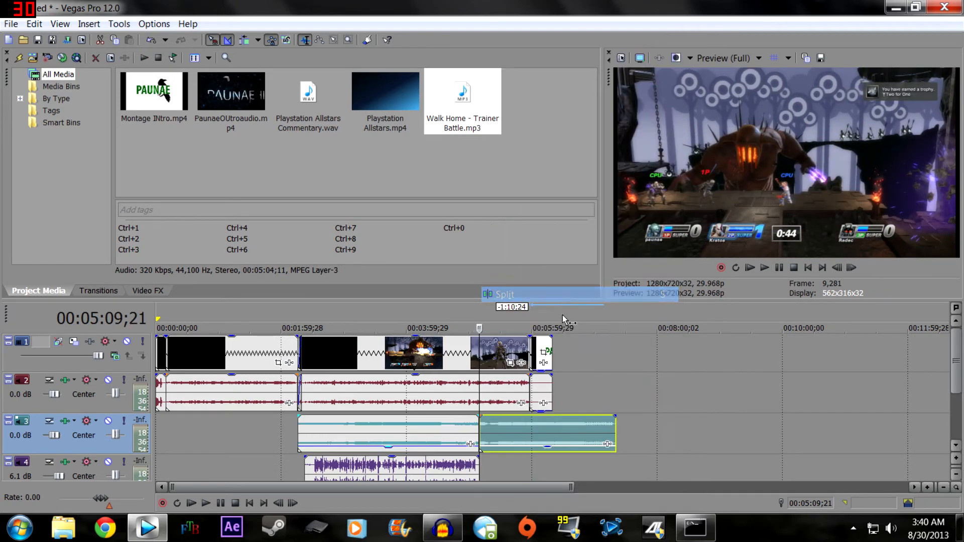
{"action": "left_click_drag", "start_coordinate": [547, 452], "coordinate": [553, 439]}
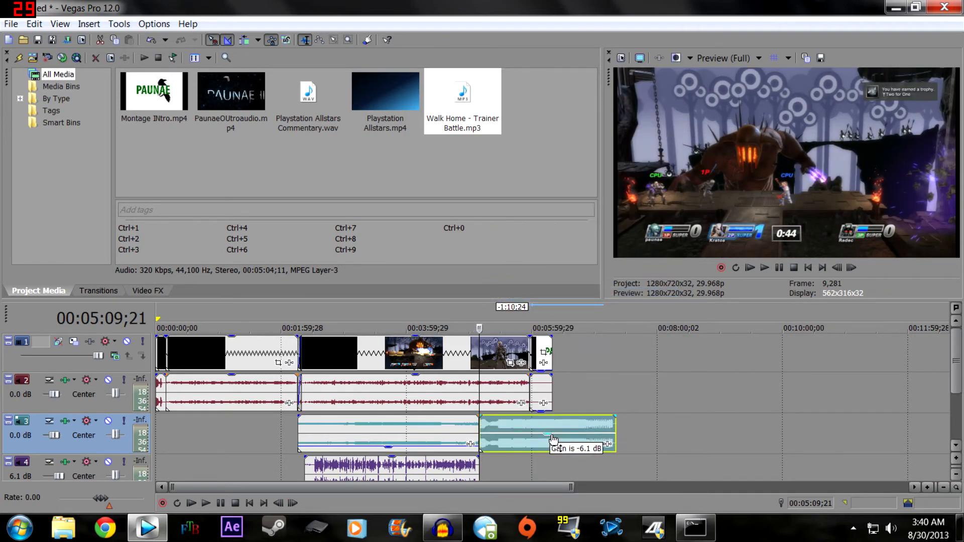
- Lower the second background music piece's gain slightly and play from about 00:05:00;25 across the split to check the balance
{"action": "left_click_drag", "start_coordinate": [388, 451], "coordinate": [390, 452]}
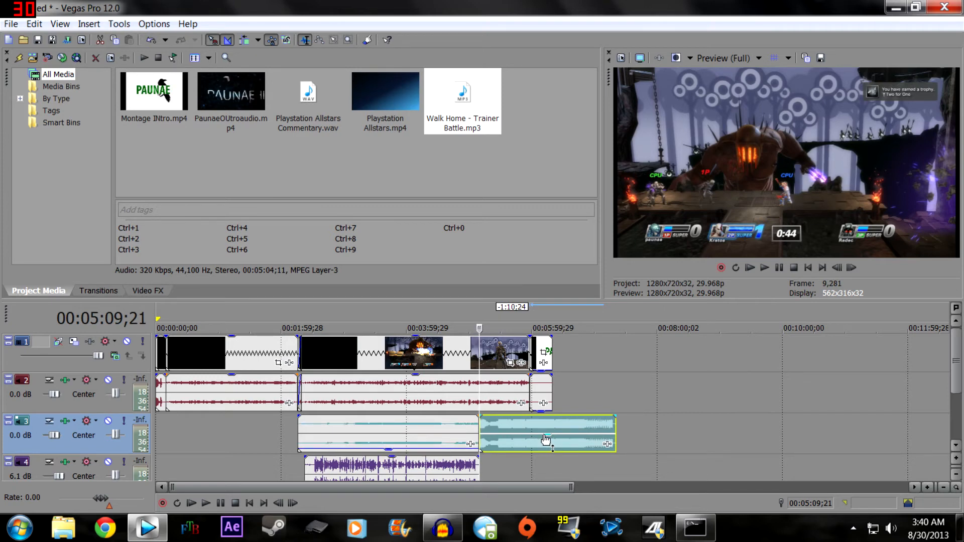
{"action": "left_click_drag", "start_coordinate": [545, 440], "coordinate": [547, 446]}
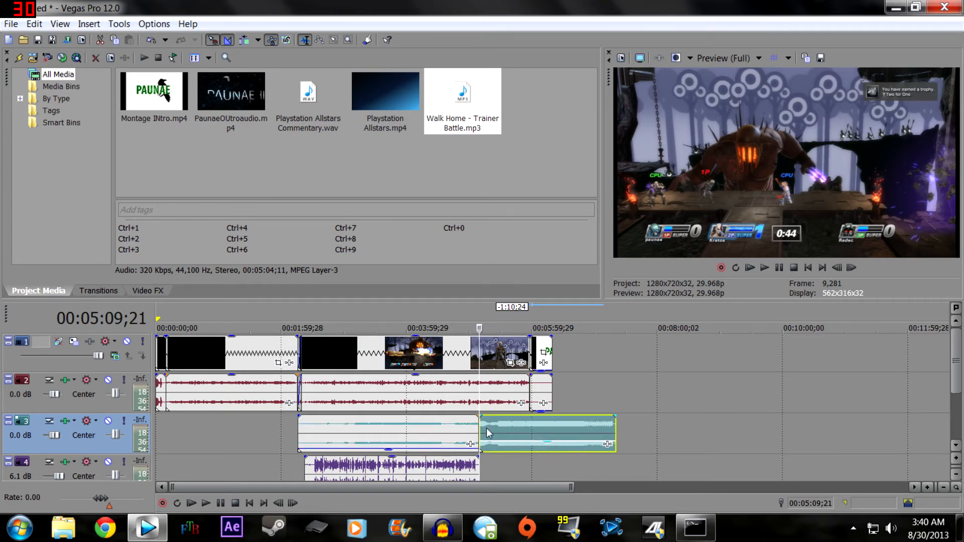
{"action": "key", "text": "j"}
{"action": "key", "text": "j"}
{"action": "key", "text": "j"}
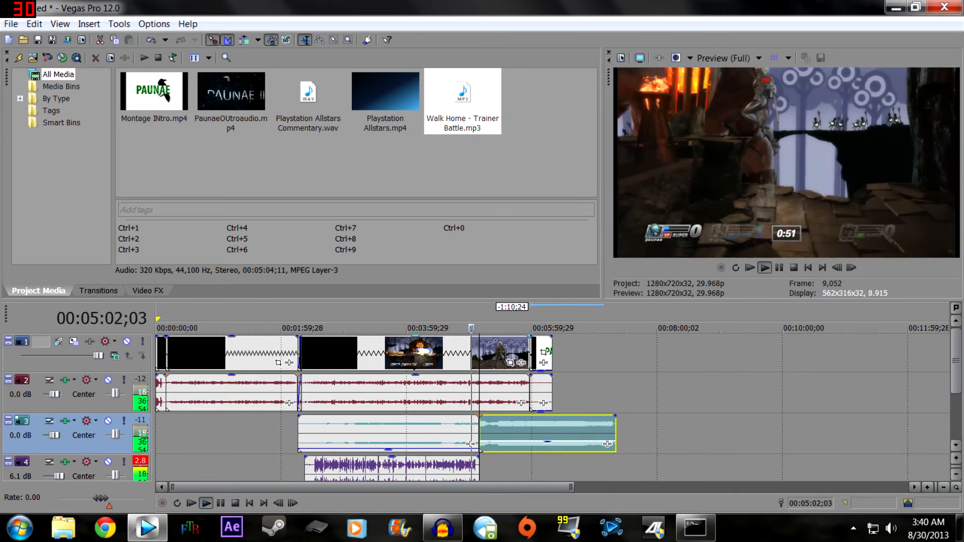
{"action": "key", "text": "k"}
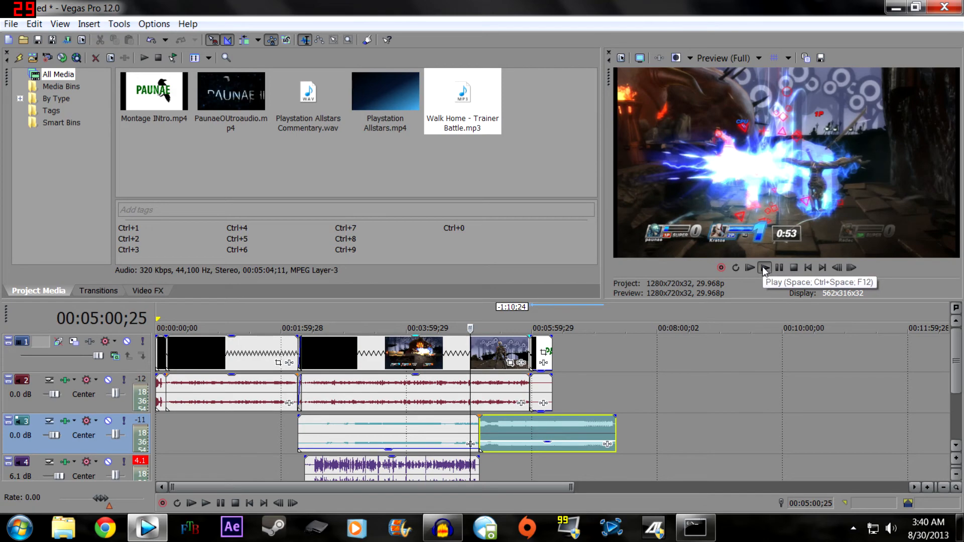
{"action": "left_click", "coordinate": [763, 267]}
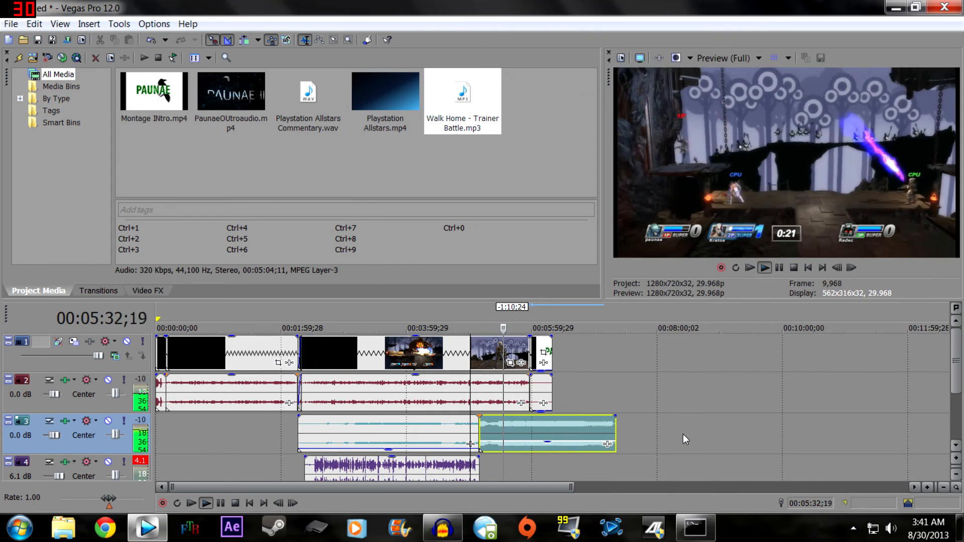
{"action": "left_click", "coordinate": [780, 268]}
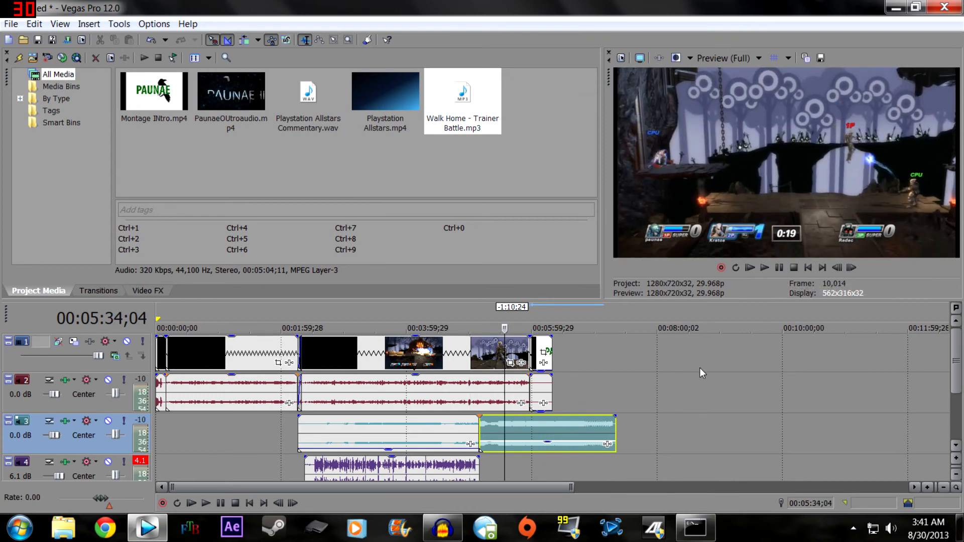
- Split the gameplay clip at 00:05:10;08, where the commentary ends, and delete the gameplay piece after the split
{"action": "left_click_drag", "start_coordinate": [504, 328], "coordinate": [478, 329]}
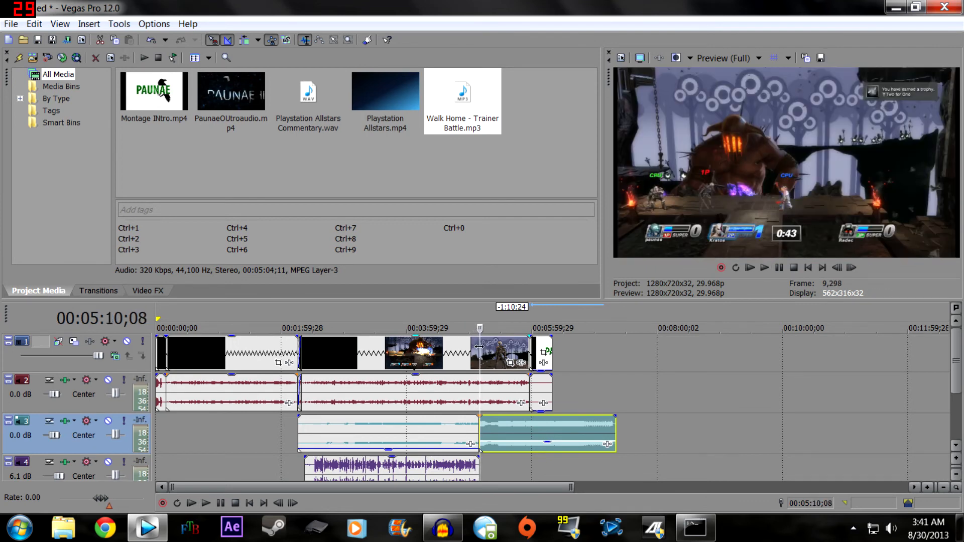
{"action": "right_click", "coordinate": [479, 347]}
{"action": "left_click", "coordinate": [526, 279]}
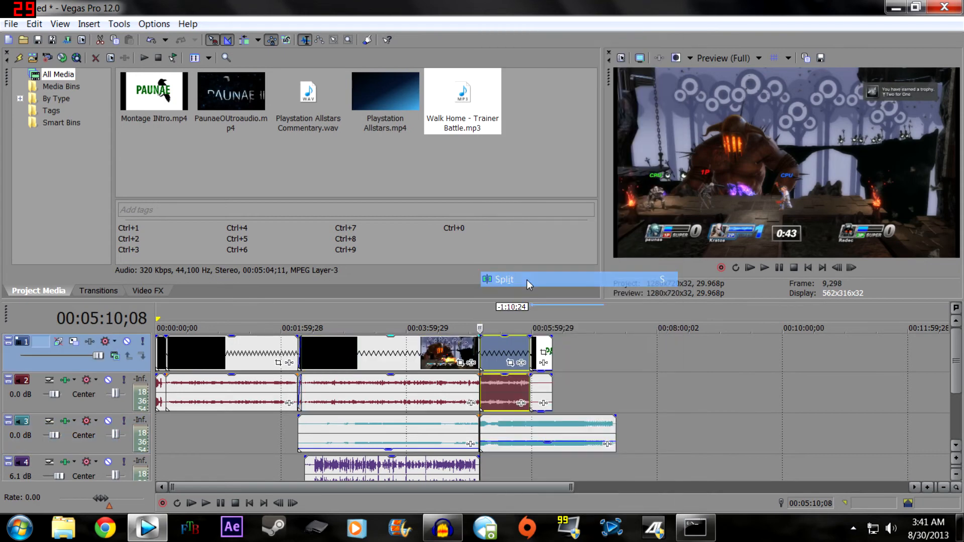
{"action": "right_click", "coordinate": [503, 348]}
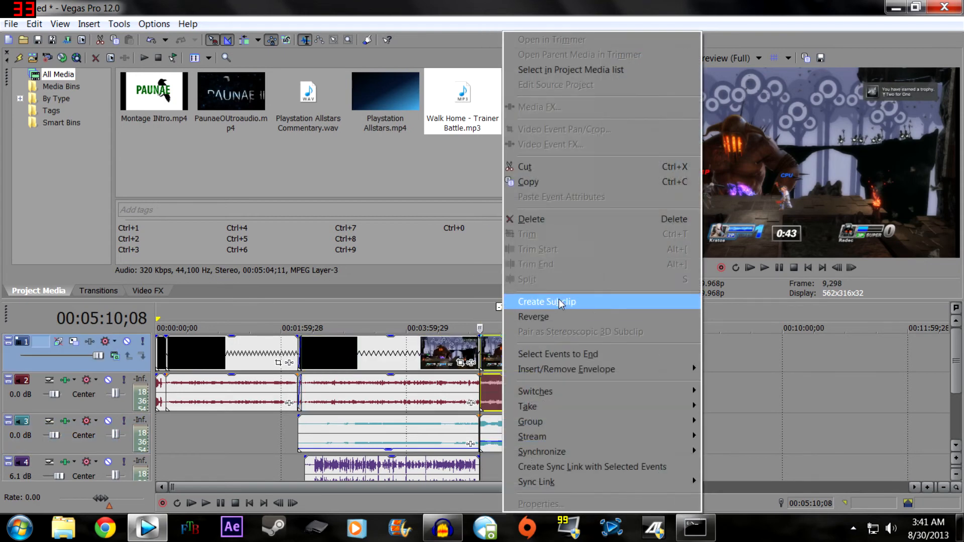
{"action": "left_click", "coordinate": [552, 220]}
- Overlap the closing PAUNAE clip with the gameplay's end by 1:00 as a crossfade and play the transition from 00:04:59;05
{"action": "left_click_drag", "start_coordinate": [543, 351], "coordinate": [490, 354]}
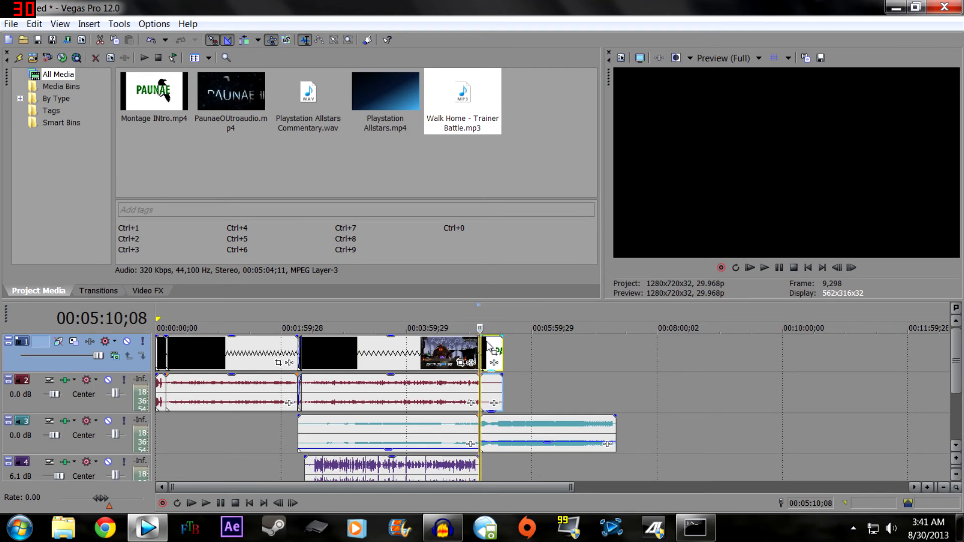
{"action": "scroll", "coordinate": [489, 346], "scroll_direction": "up", "scroll_amount": 6}
{"action": "left_click_drag", "start_coordinate": [569, 357], "coordinate": [564, 360]}
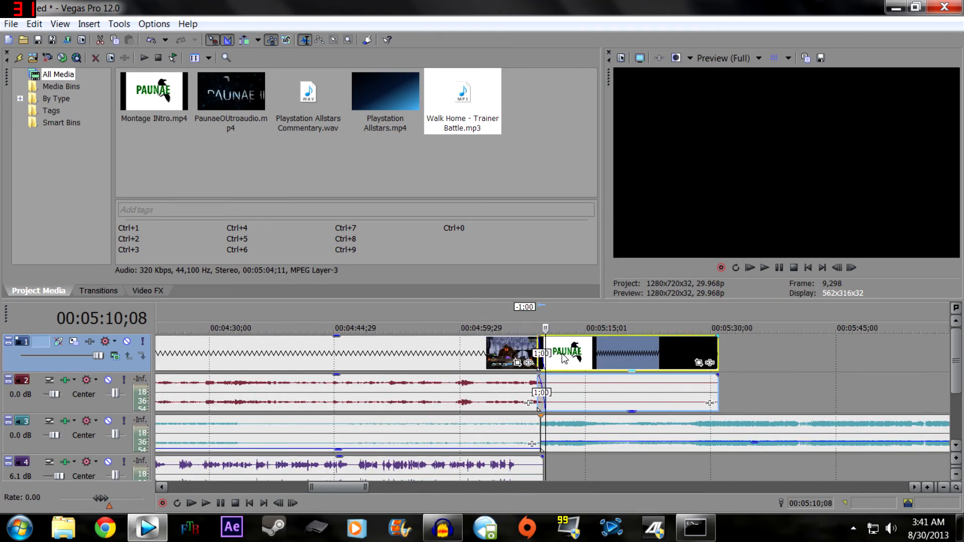
{"action": "left_click", "coordinate": [455, 351]}
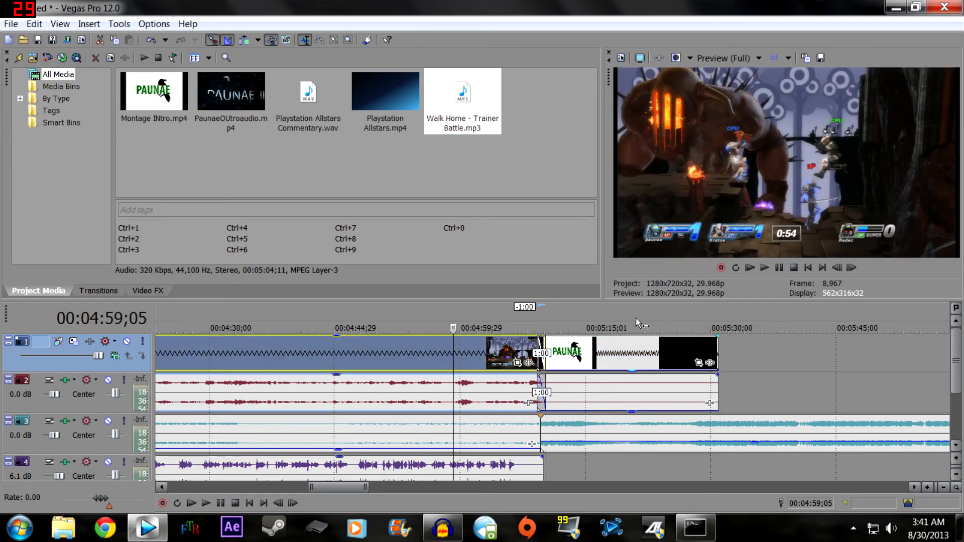
{"action": "left_click", "coordinate": [764, 270]}
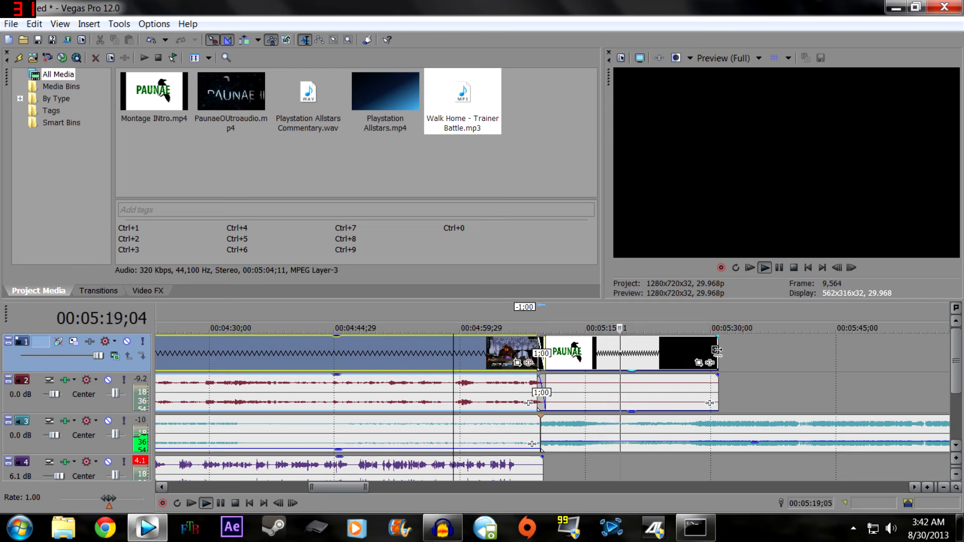
- Try to extend the end of the closing PAUNAE clip by 46:11
{"action": "left_click_drag", "start_coordinate": [717, 350], "coordinate": [954, 354]}
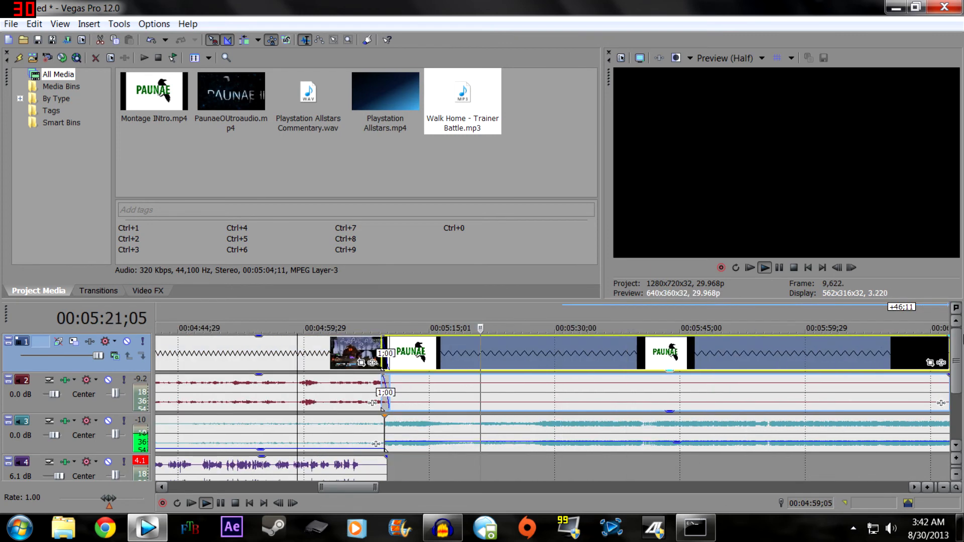
{"action": "scroll", "coordinate": [844, 355], "scroll_direction": "down", "scroll_amount": 4}
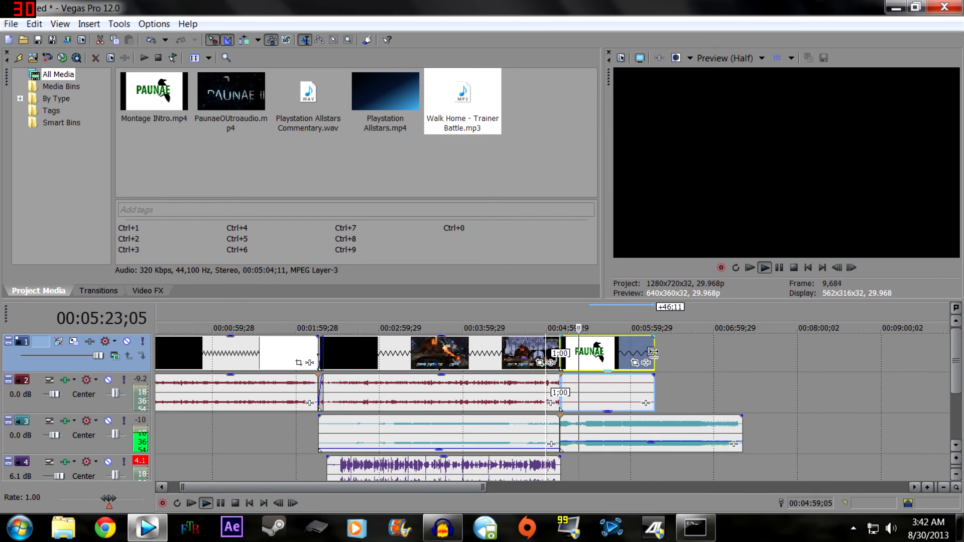
{"action": "left_click_drag", "start_coordinate": [653, 351], "coordinate": [676, 355]}
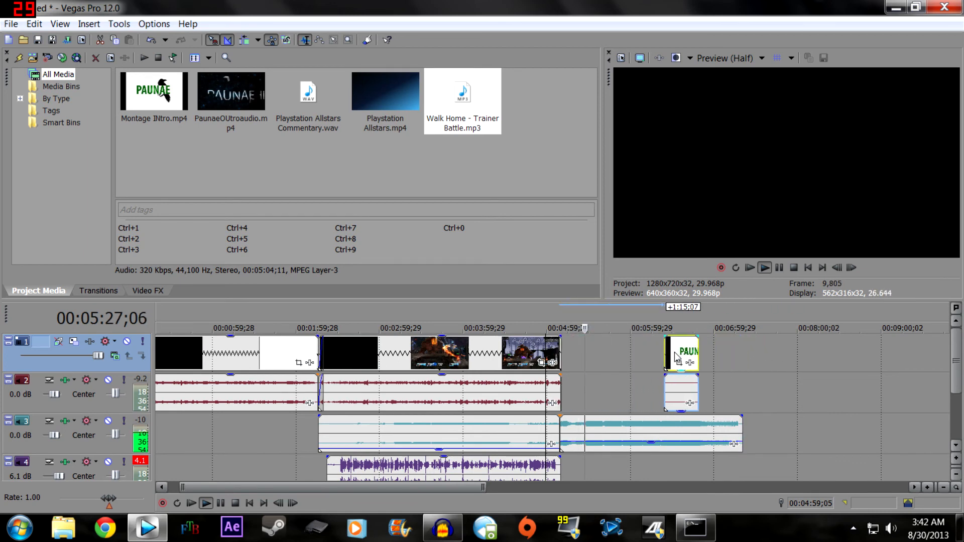
- Delete the silent closing PAUNAE clip from the timeline and pause playback
{"action": "right_click", "coordinate": [677, 356]}
{"action": "left_click", "coordinate": [734, 219]}
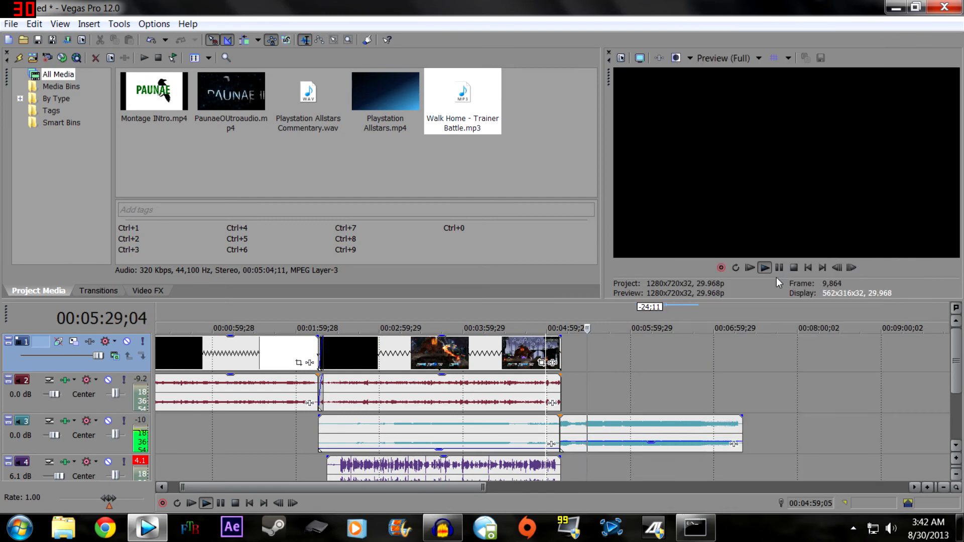
{"action": "left_click", "coordinate": [779, 269]}
- Add Montage INtro.mp4 to the video track after the gameplay and move it back against the gameplay's end
{"action": "left_click", "coordinate": [153, 93]}
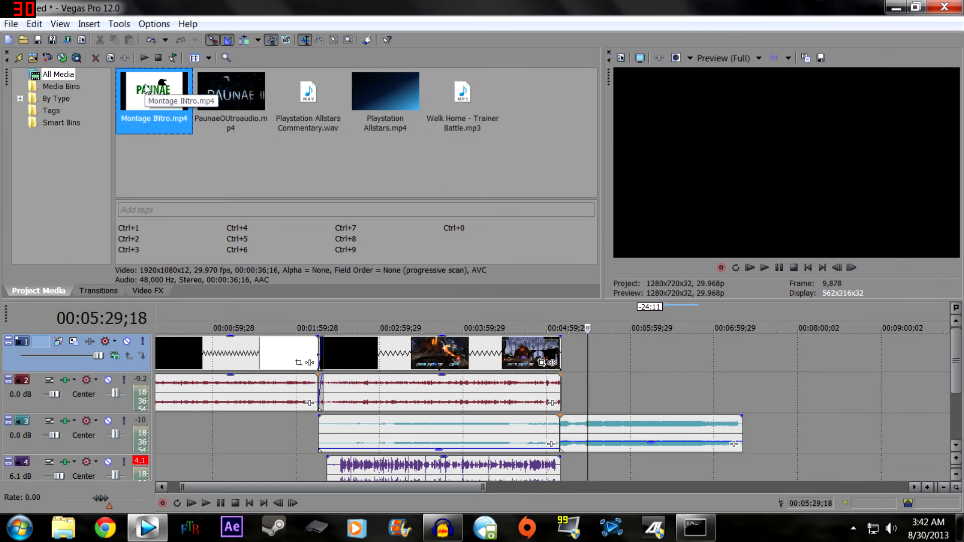
{"action": "left_click_drag", "start_coordinate": [150, 90], "coordinate": [586, 361]}
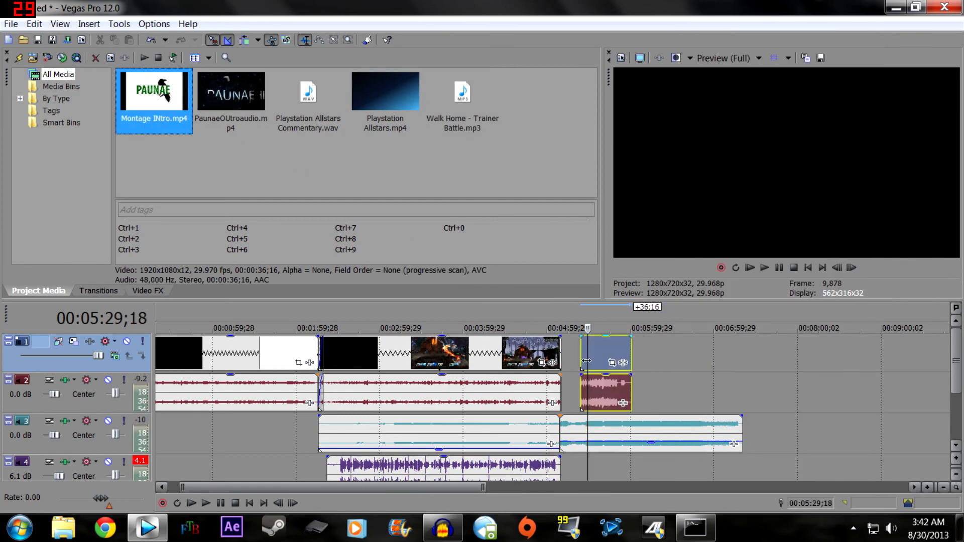
{"action": "left_click", "coordinate": [767, 268]}
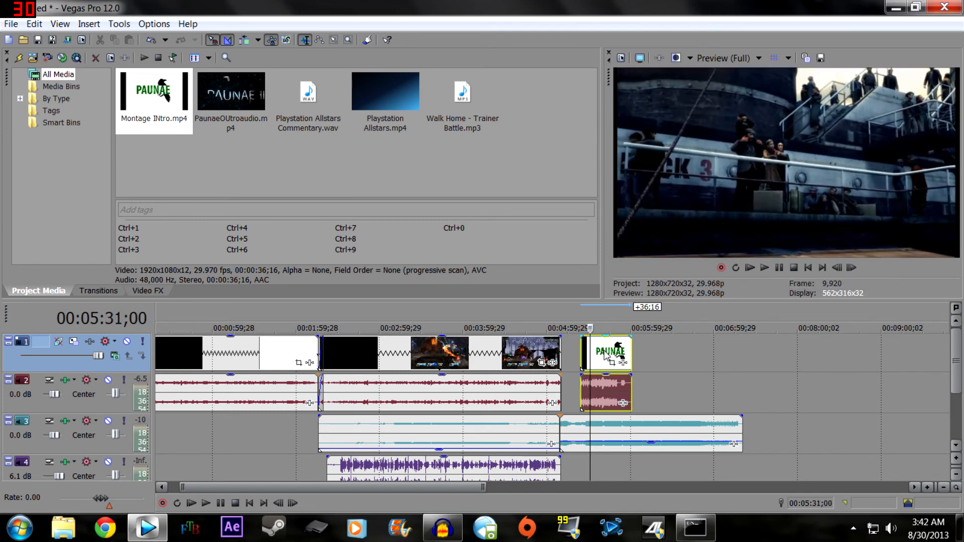
{"action": "left_click_drag", "start_coordinate": [607, 354], "coordinate": [587, 355]}
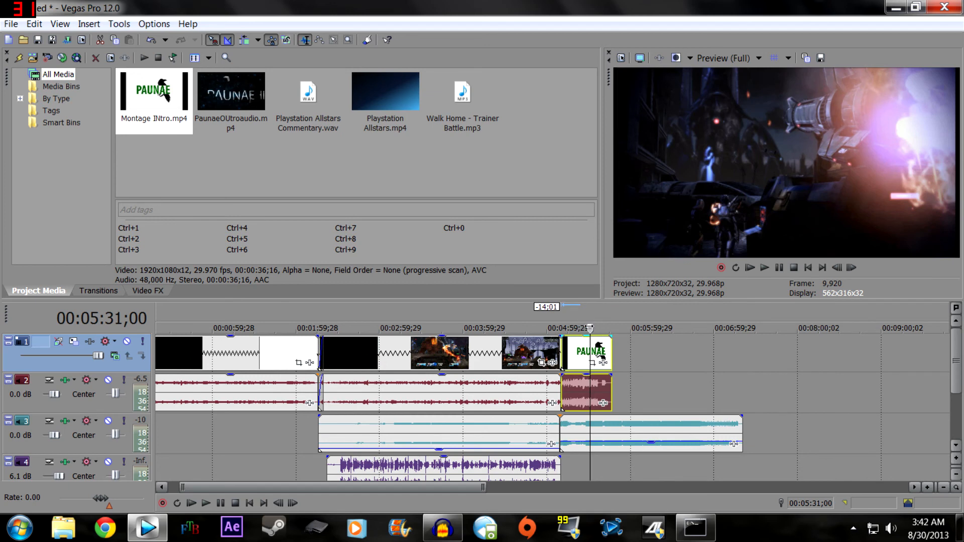
- Overlap the Montage INtro clip with the gameplay's end by 0:17 as a crossfade and play the transition from 00:05:08;07
{"action": "scroll", "coordinate": [568, 351], "scroll_direction": "up", "scroll_amount": 5}
{"action": "mouse_move", "coordinate": [243, 352]}
{"action": "left_mouse_down"}
{"action": "mouse_move", "coordinate": [225, 354]}
{"action": "mouse_move", "coordinate": [234, 354]}
{"action": "left_mouse_up"}
{"action": "left_click", "coordinate": [162, 351]}
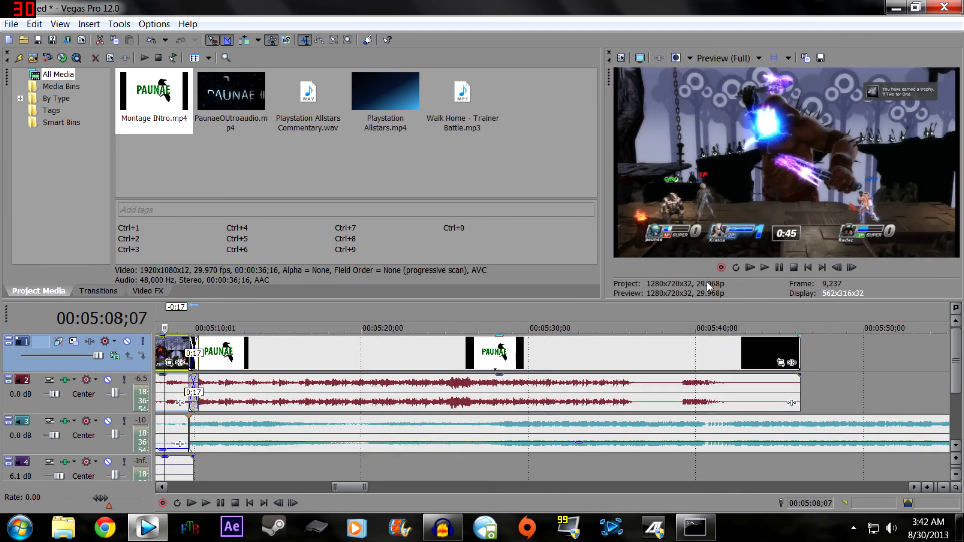
{"action": "left_click", "coordinate": [764, 268]}
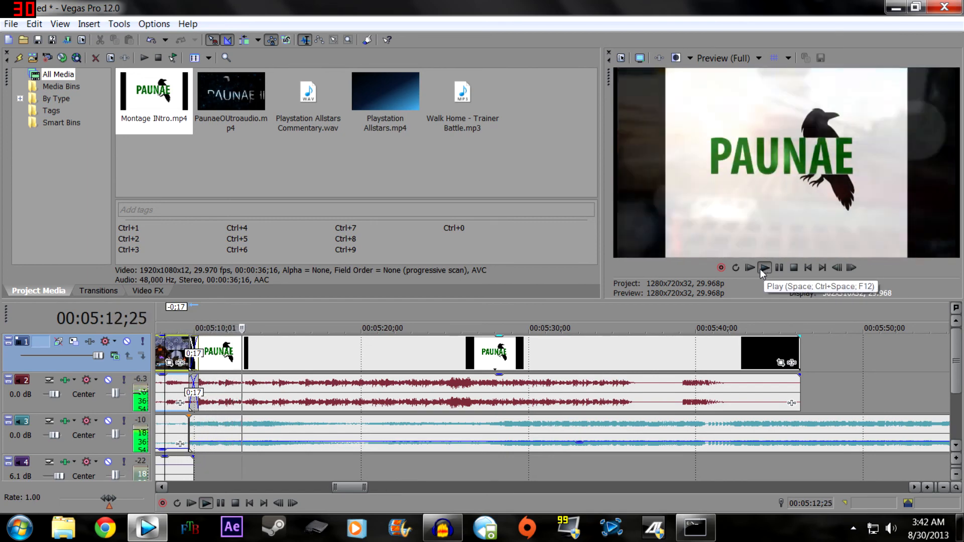
- Trim the end of the second background music piece by 1:30;24, so it ends just past the closing clip
{"action": "scroll", "coordinate": [722, 320], "scroll_direction": "down", "scroll_amount": 3}
{"action": "left_click_drag", "start_coordinate": [670, 376], "coordinate": [669, 424]}
{"action": "scroll", "coordinate": [627, 459], "scroll_direction": "down", "scroll_amount": 5}
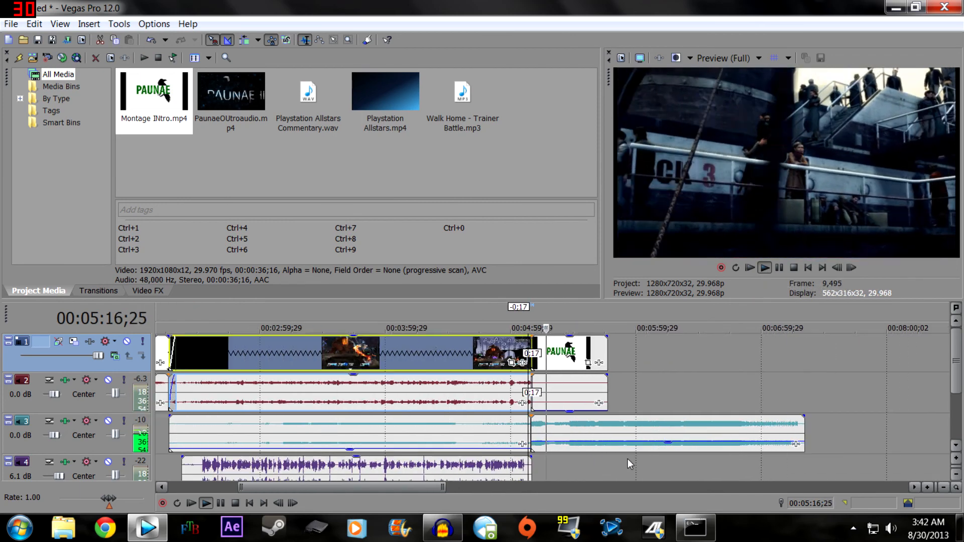
{"action": "left_click_drag", "start_coordinate": [803, 429], "coordinate": [613, 427]}
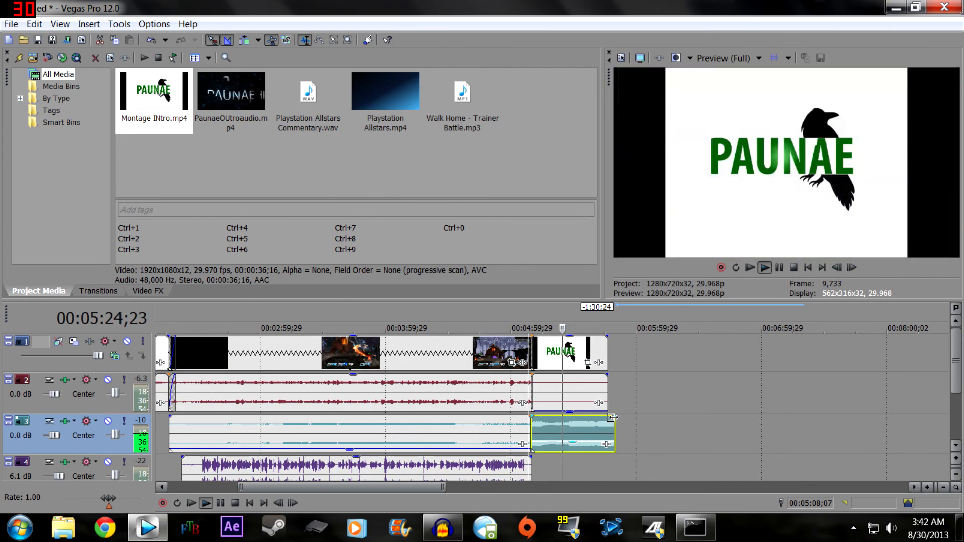
- Add a short fade-out to the end of the second music piece, raise its gain and play through to the end
{"action": "mouse_move", "coordinate": [612, 417]}
{"action": "left_mouse_down"}
{"action": "mouse_move", "coordinate": [589, 424]}
{"action": "mouse_move", "coordinate": [602, 419]}
{"action": "left_mouse_up"}
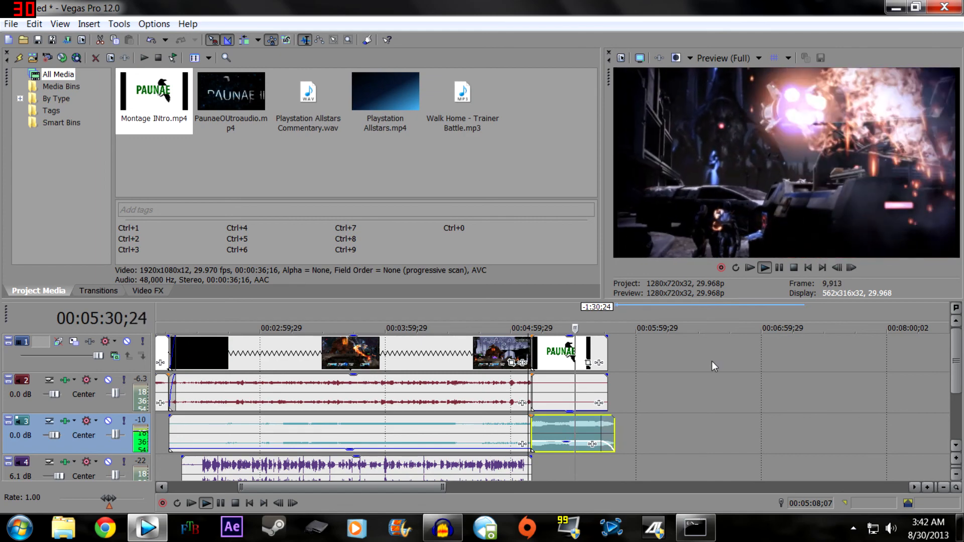
{"action": "left_click_drag", "start_coordinate": [566, 444], "coordinate": [569, 431]}
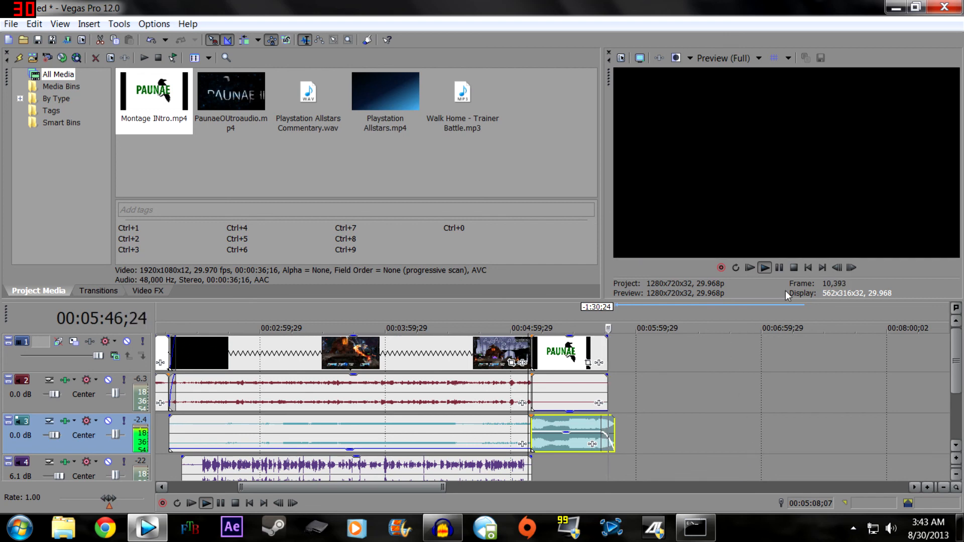
{"action": "left_click", "coordinate": [782, 267]}
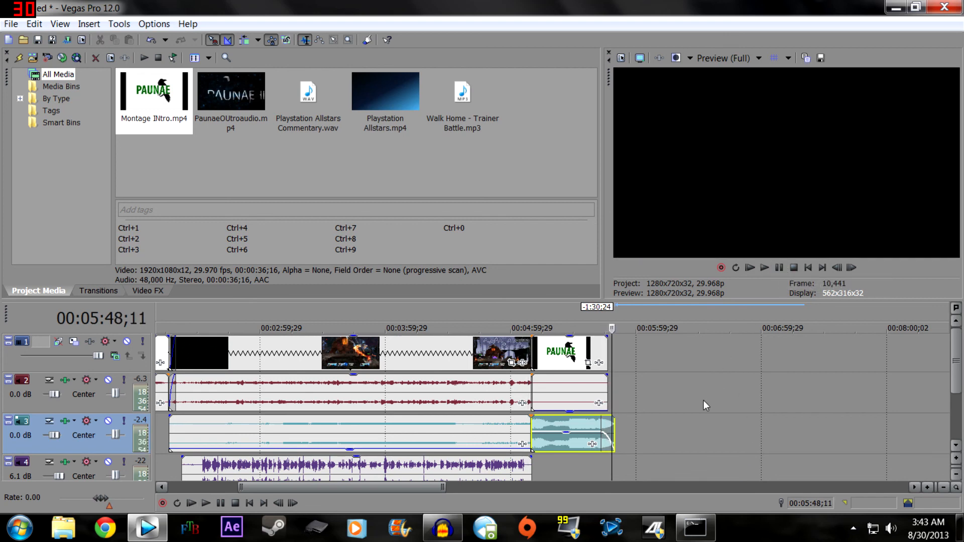